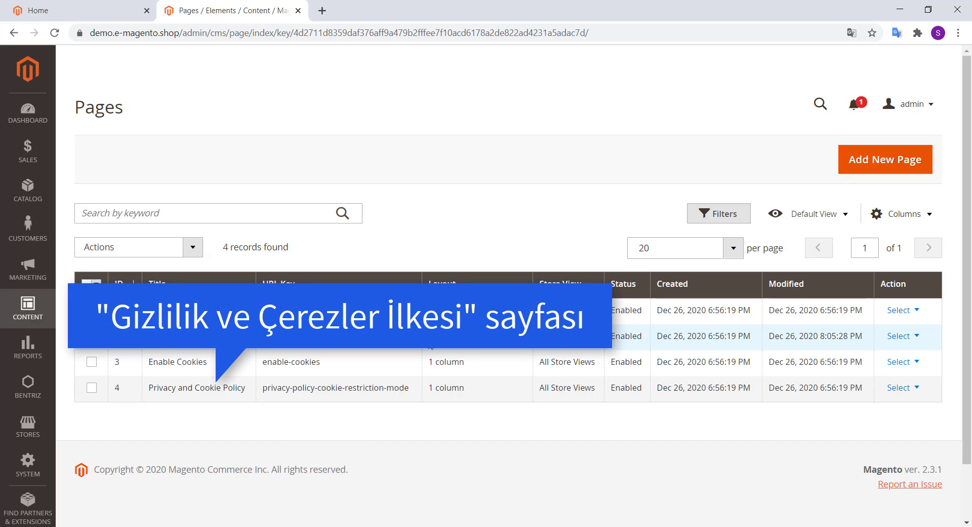
After checking the storefront home page, open the store's Web configuration at the Default Pages settings.
click(135, 6)
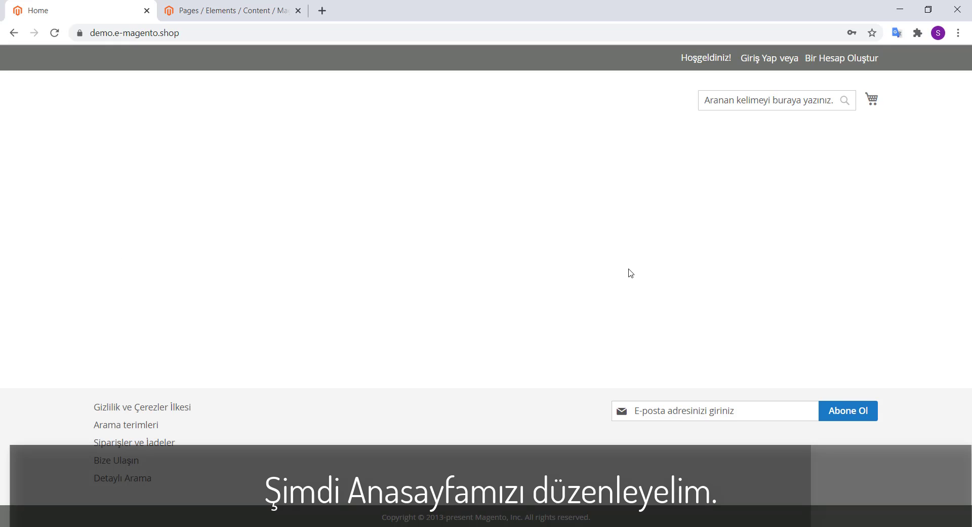
click(278, 8)
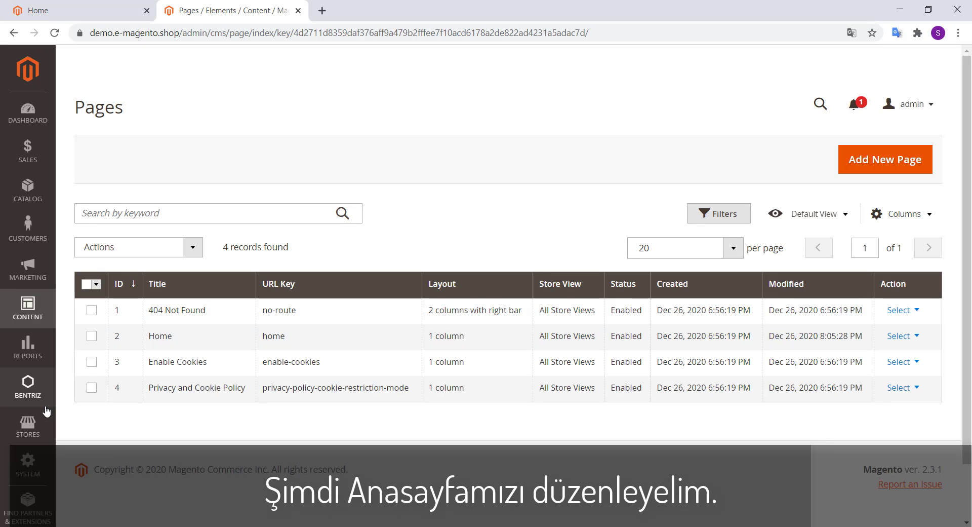
click(28, 424)
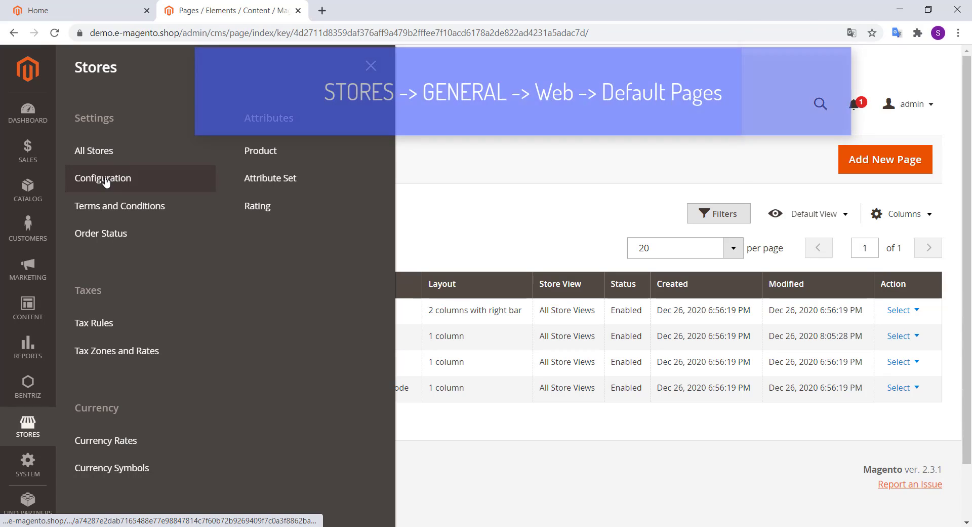
click(105, 181)
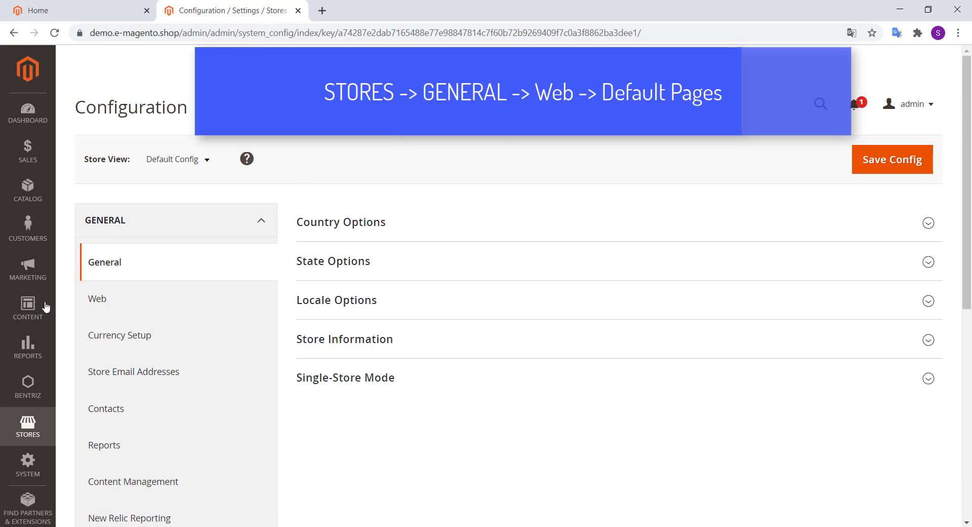
click(101, 312)
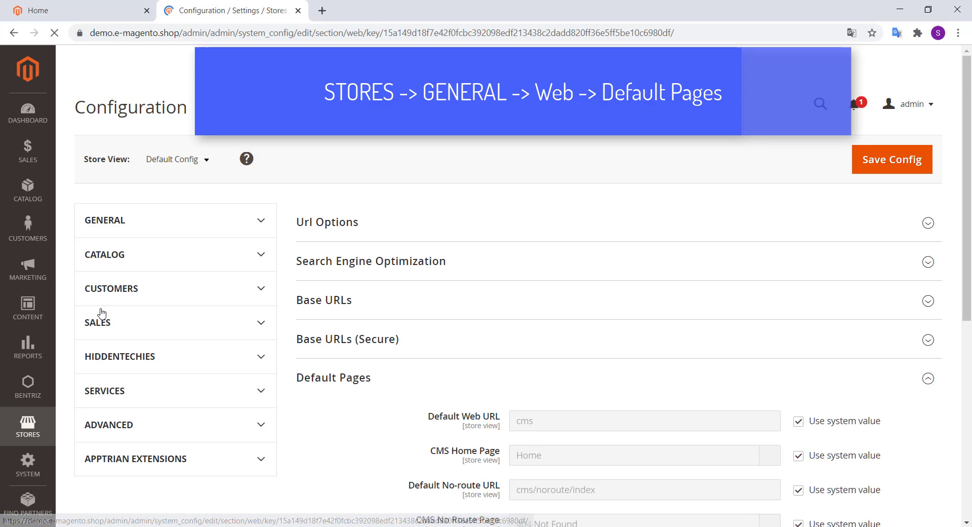
scroll(339, 385, down, 3)
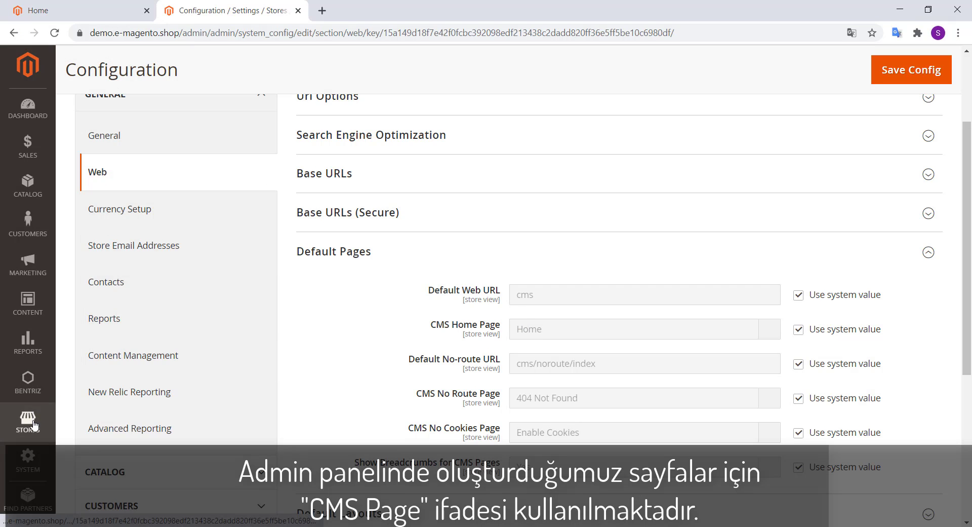
Open the CMS Pages list in a separate browser tab, keeping the Web configuration open.
click(28, 306)
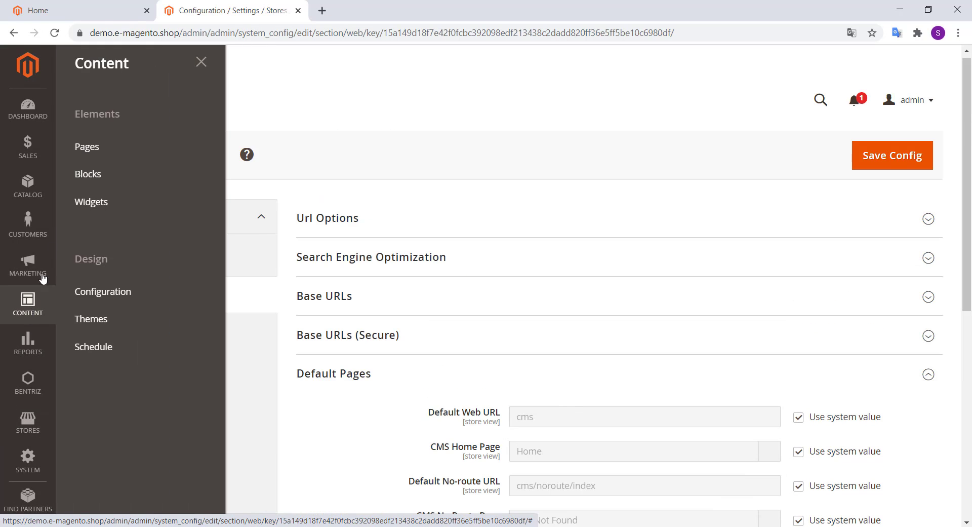
right_click(92, 147)
click(119, 153)
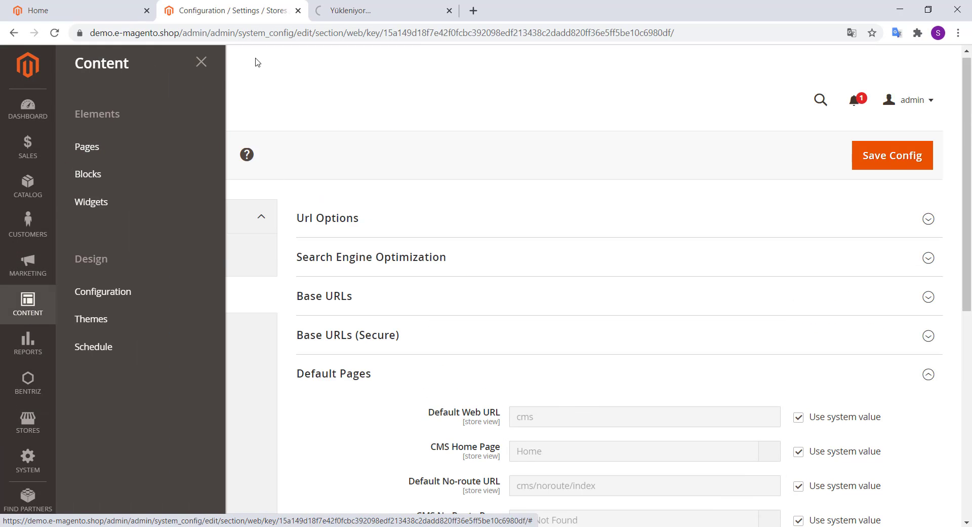
click(201, 61)
key(ctrl+Tab)
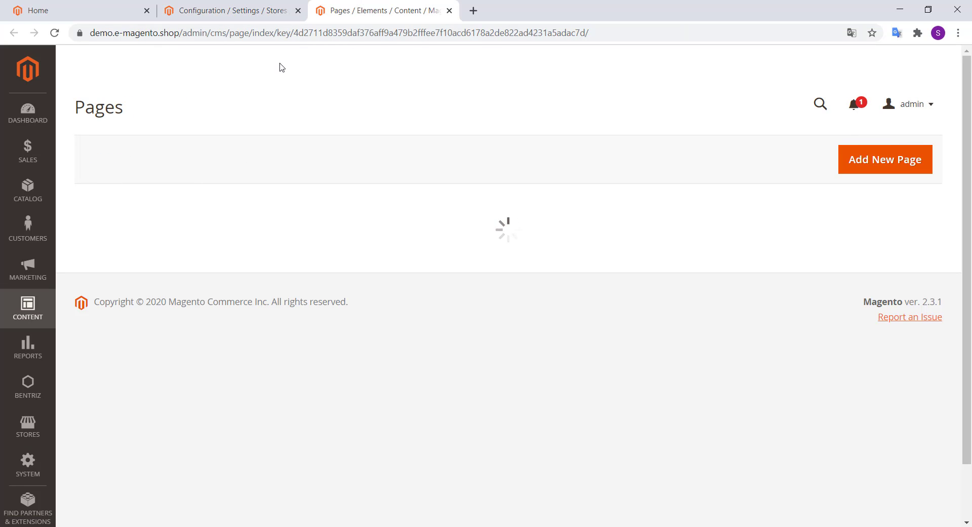
click(229, 10)
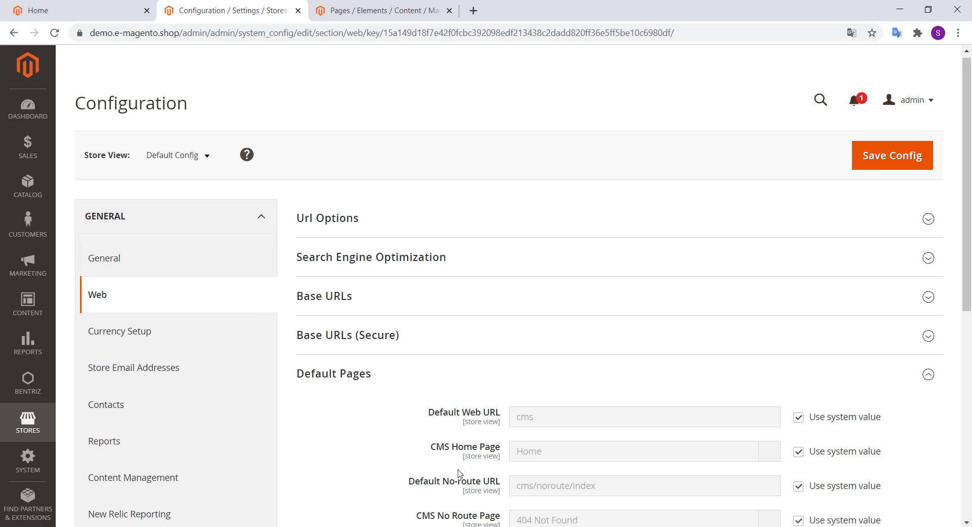
click(389, 10)
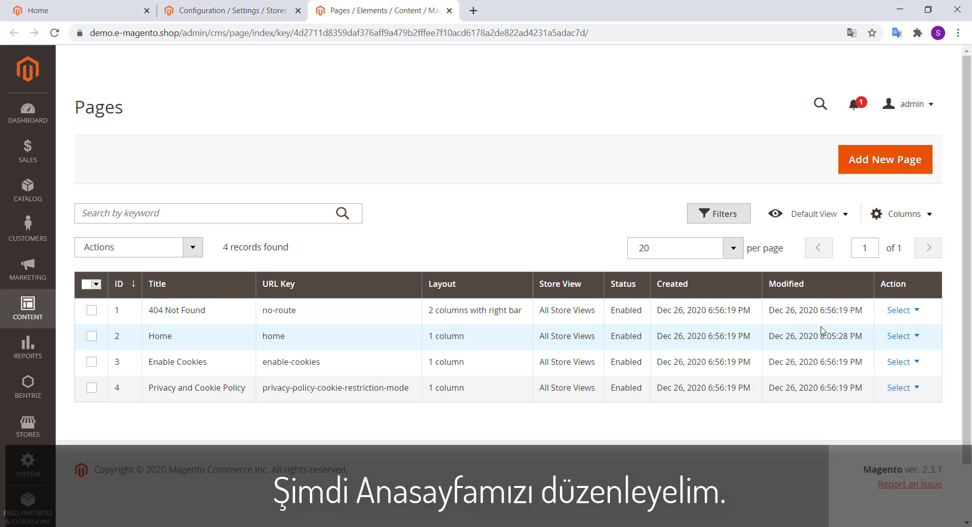
Edit the Home page, expand its content section and change the page title to "Anasayfa".
click(913, 337)
click(906, 357)
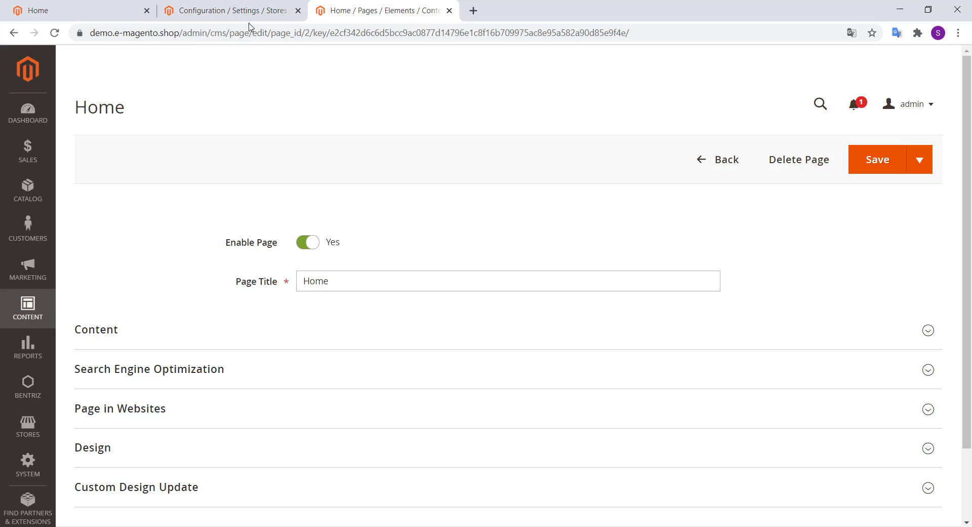
click(96, 330)
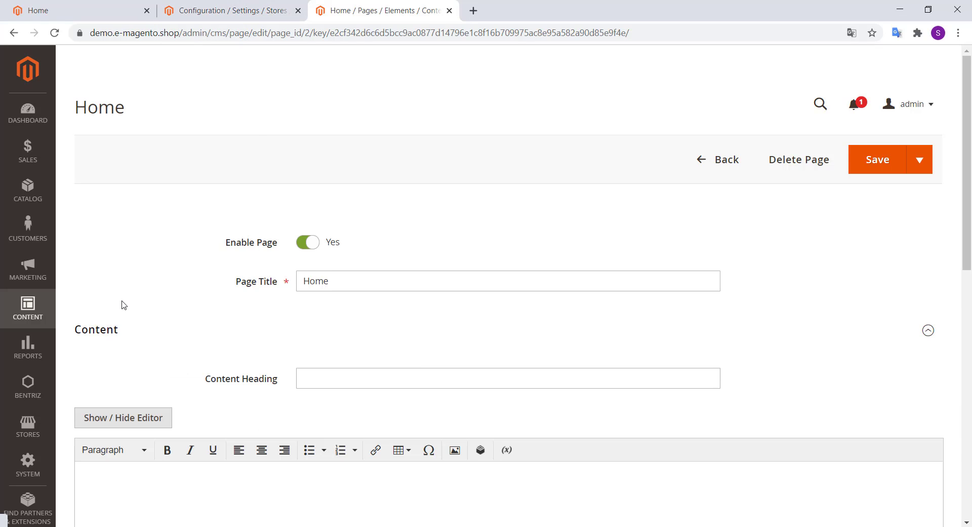
scroll(123, 304, down, 1)
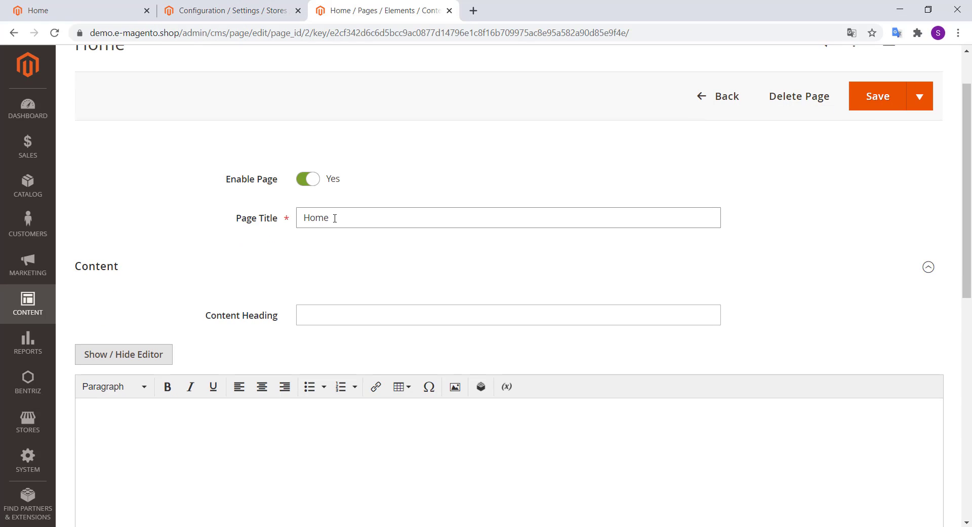
drag(335, 218, 223, 217)
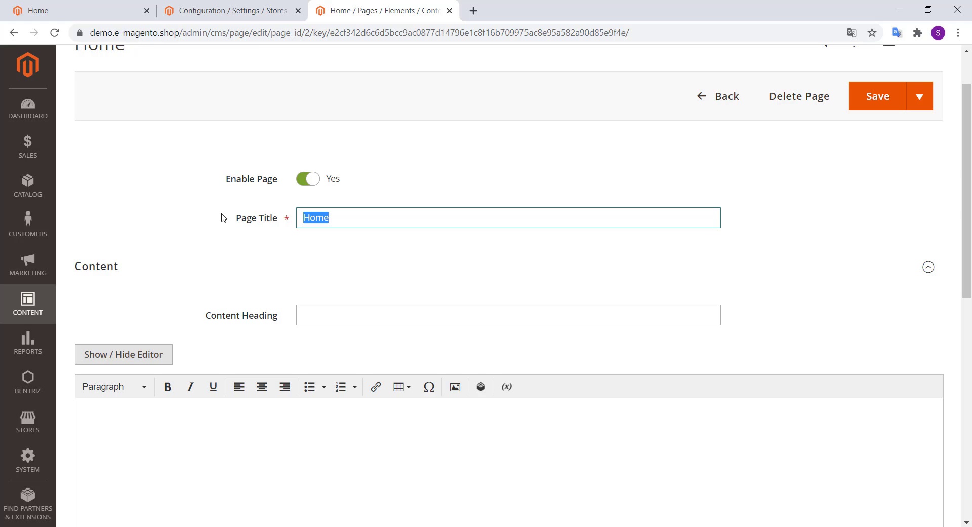
text(Anasayfa)
Set the content heading to "Başık", enter "içerik" as the page content, and save the page.
click(339, 316)
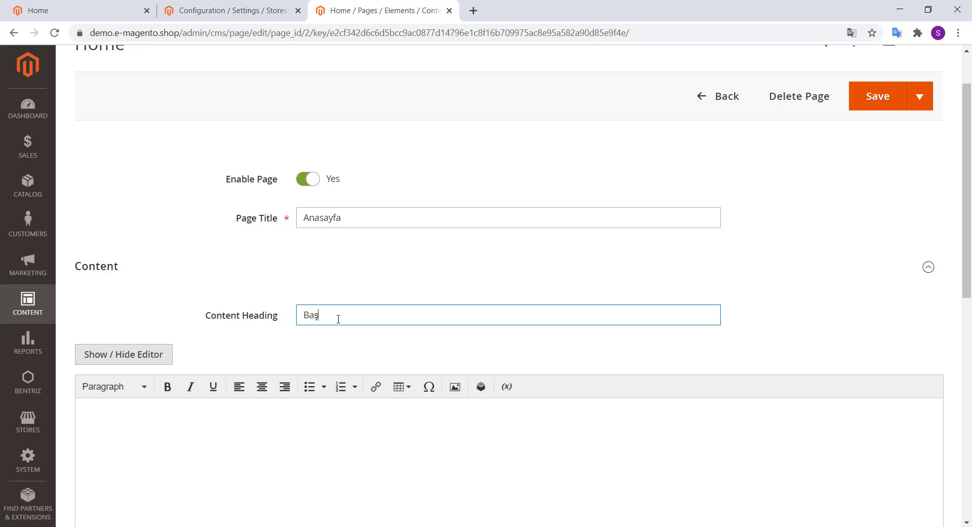
click(128, 430)
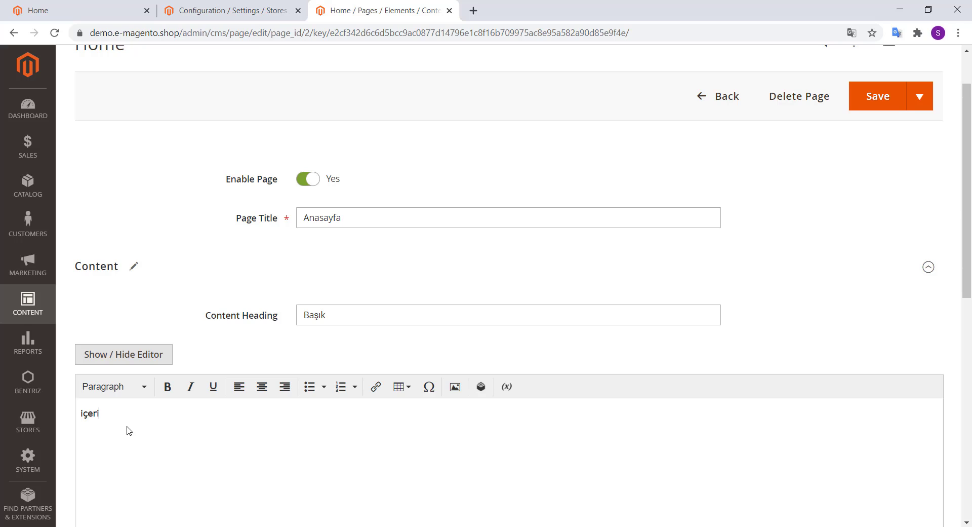
click(879, 104)
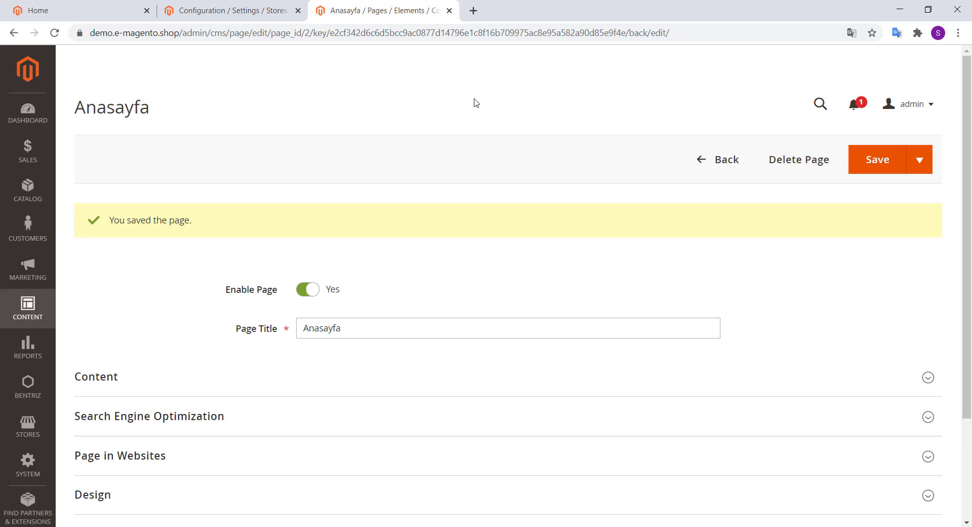
Reload the storefront home page and check its heading and content text.
click(116, 13)
click(60, 34)
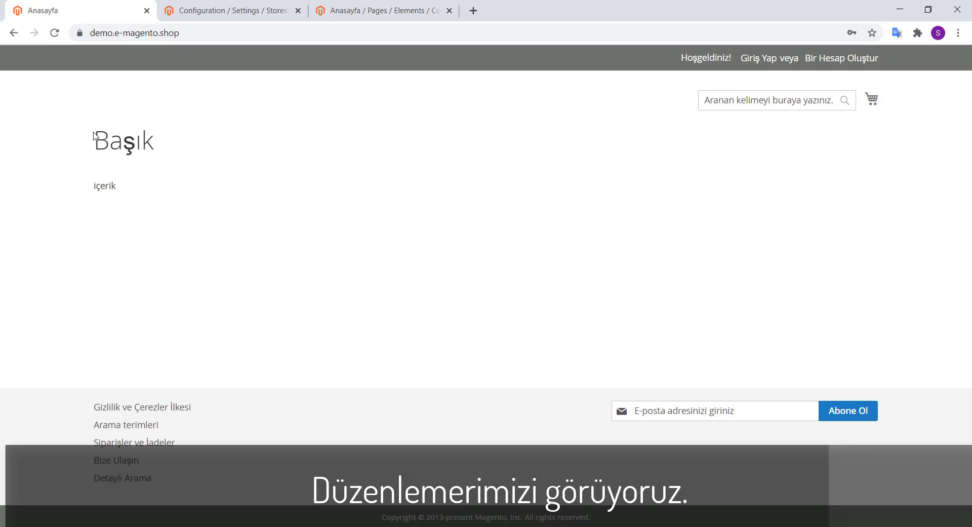
drag(94, 133, 158, 152)
drag(105, 186, 96, 186)
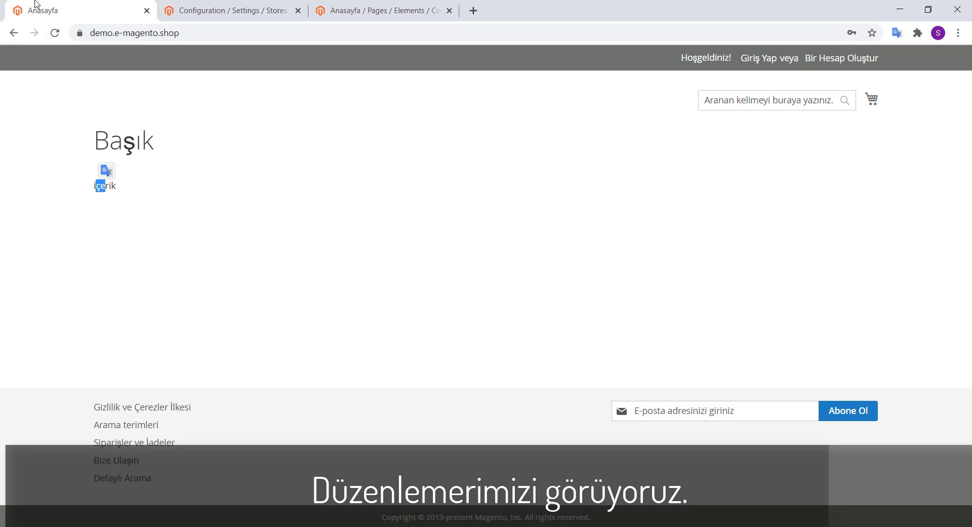
click(217, 219)
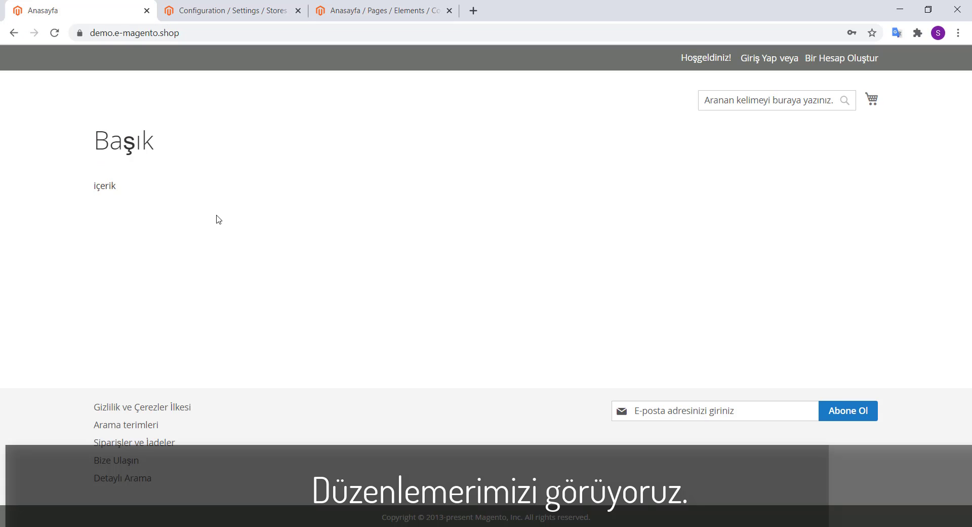
Add a new page from the CMS Pages list and title it "Benim Anasayfam".
click(344, 5)
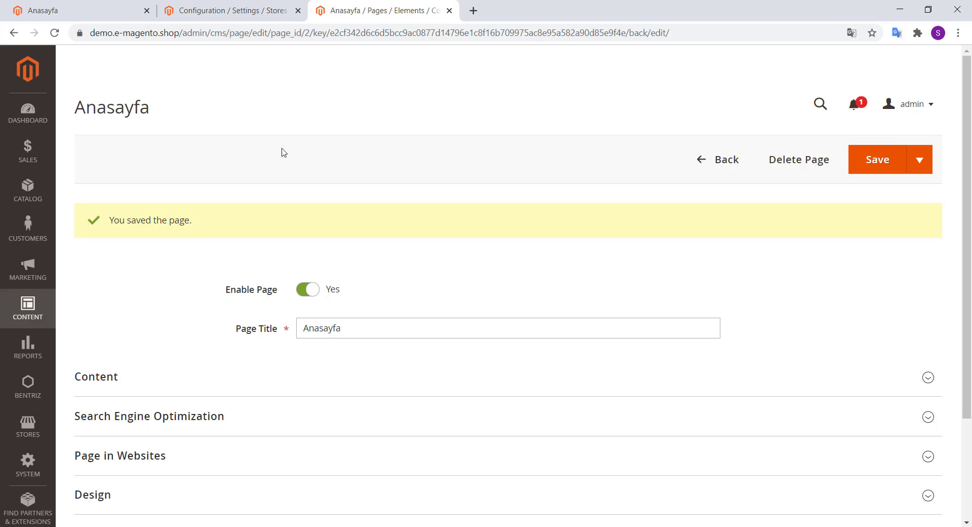
click(238, 9)
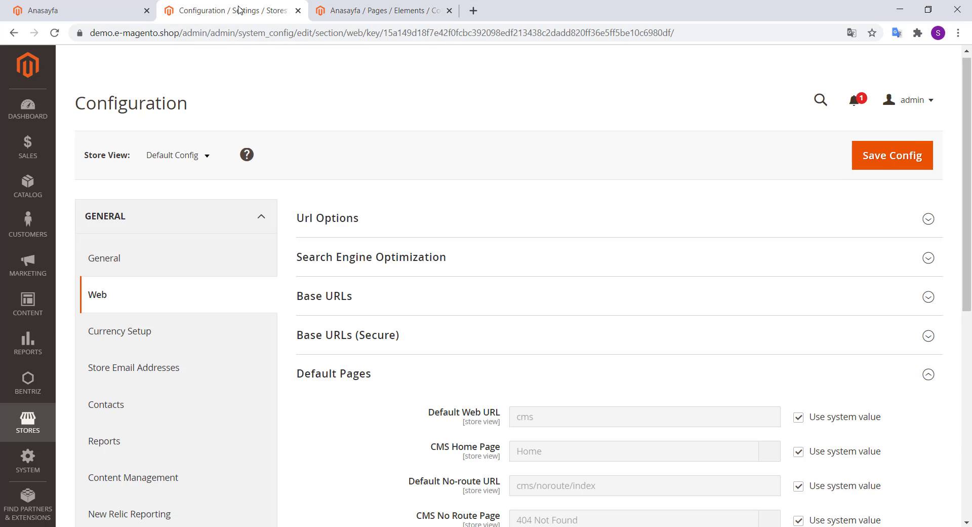
click(395, 14)
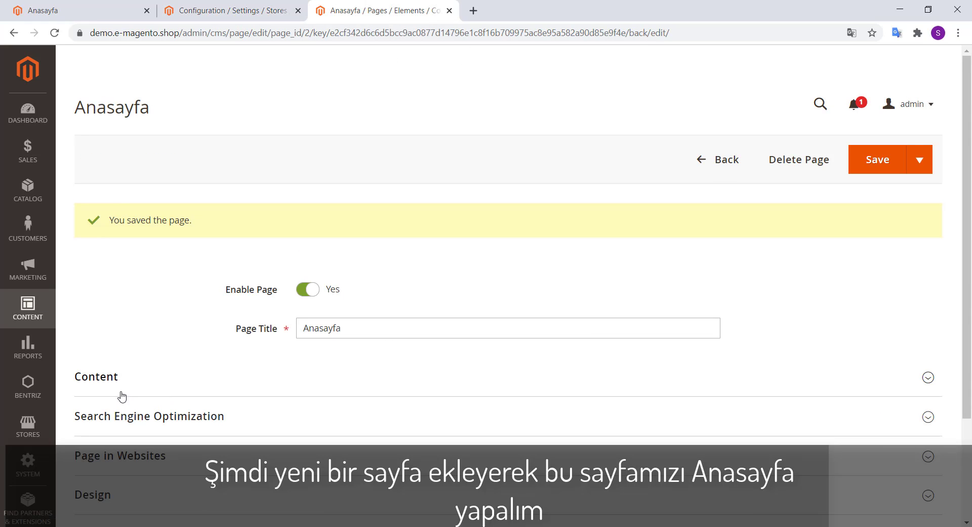
click(39, 322)
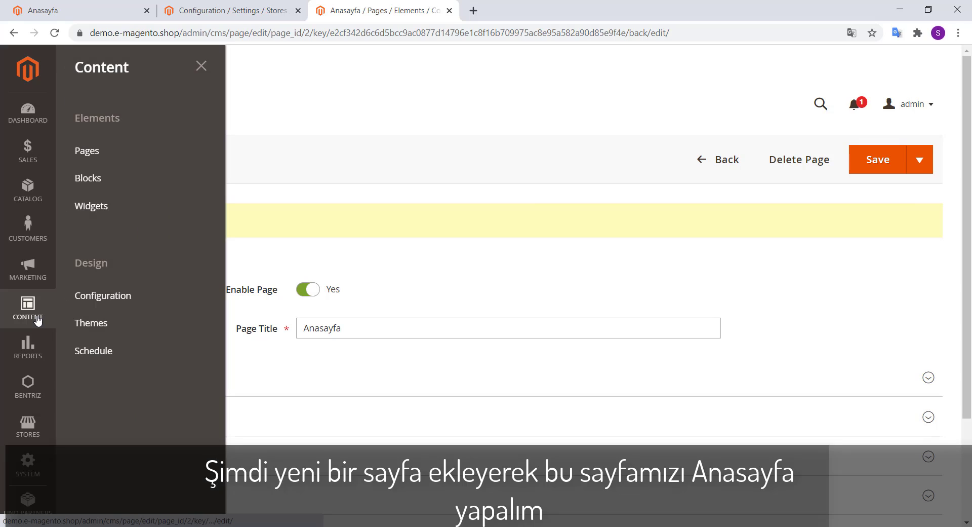
click(99, 162)
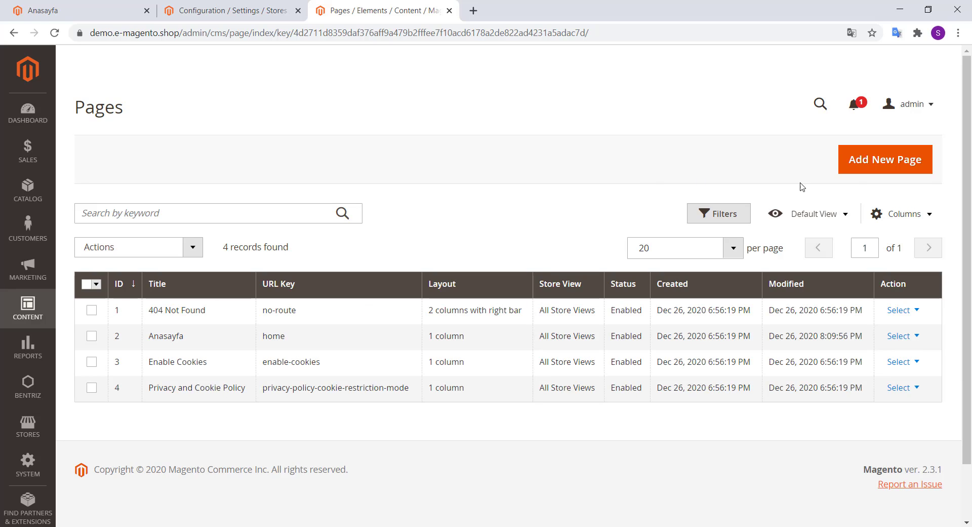
click(902, 169)
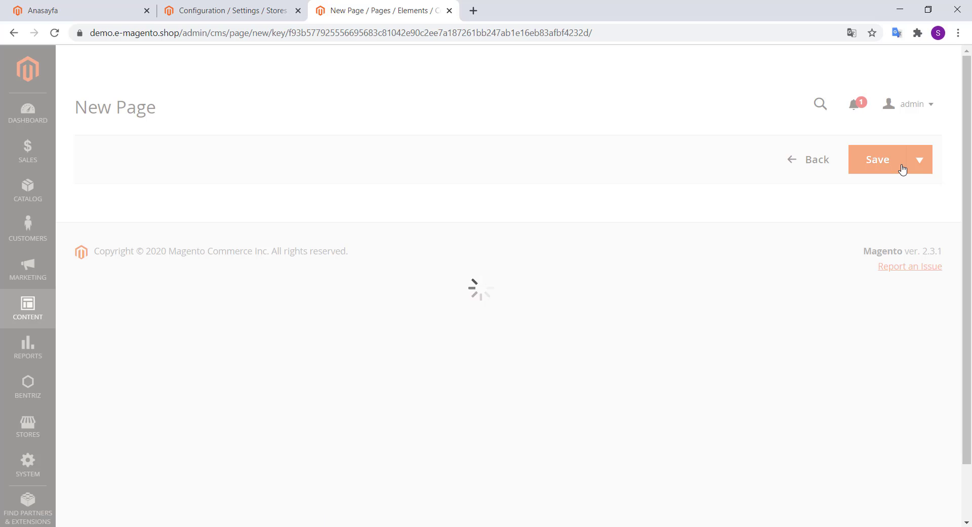
click(318, 284)
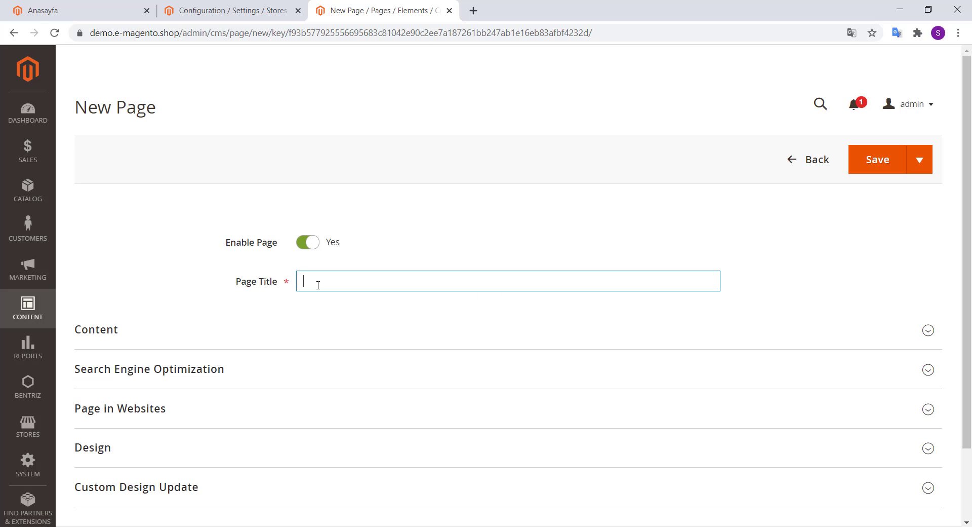
text(Benim Anasayfam)
Enter "Benim Anasayfamın içeriği" as the new page's content, leave the content heading empty, and save the page.
click(120, 329)
click(347, 383)
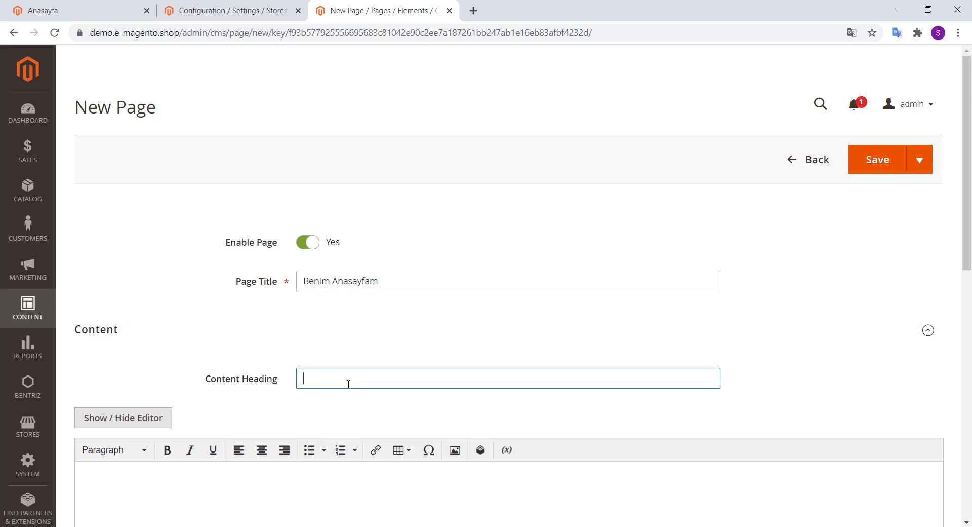
scroll(336, 393, down, 3)
click(151, 407)
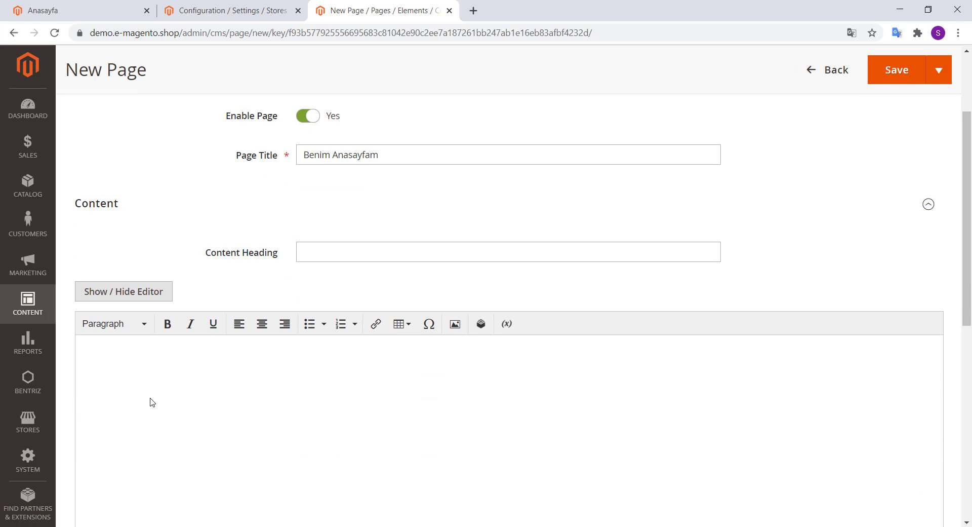
text(Benim Anasayfamın içeriği)
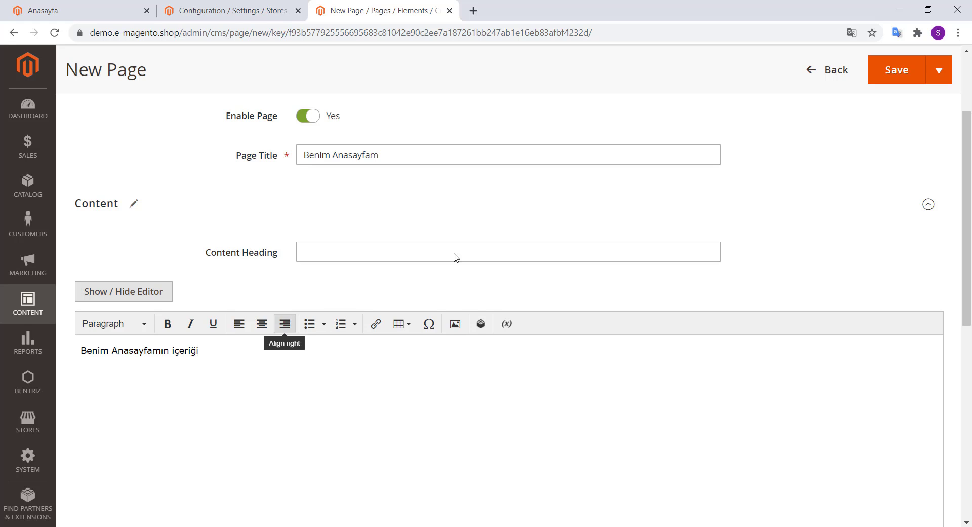
click(909, 69)
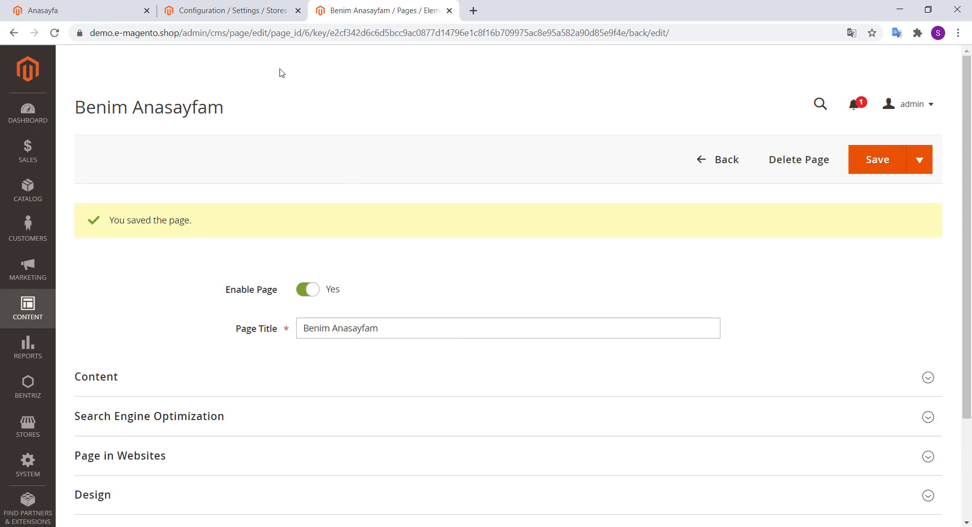
In the reloaded Web configuration, override the system value for CMS Home Page, choose "Benim Anasayfam", and save the configuration.
click(243, 12)
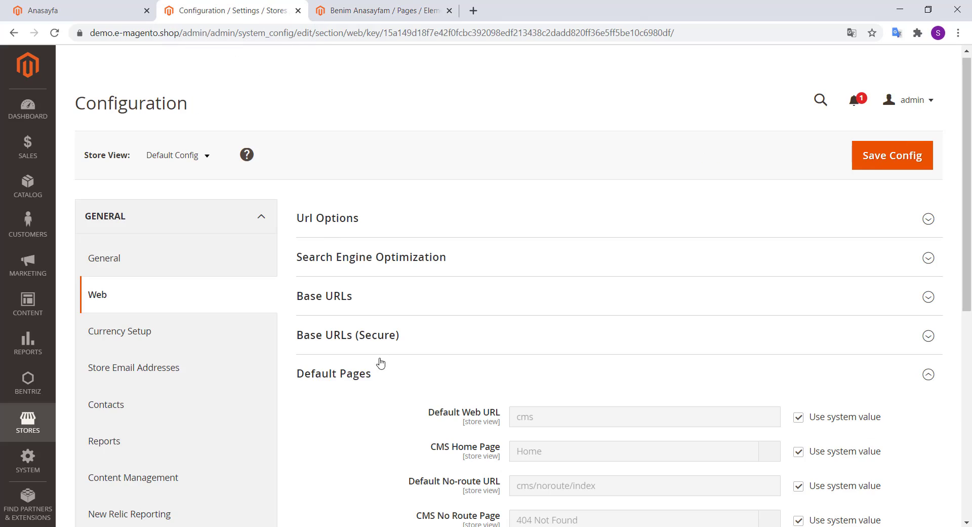
click(55, 33)
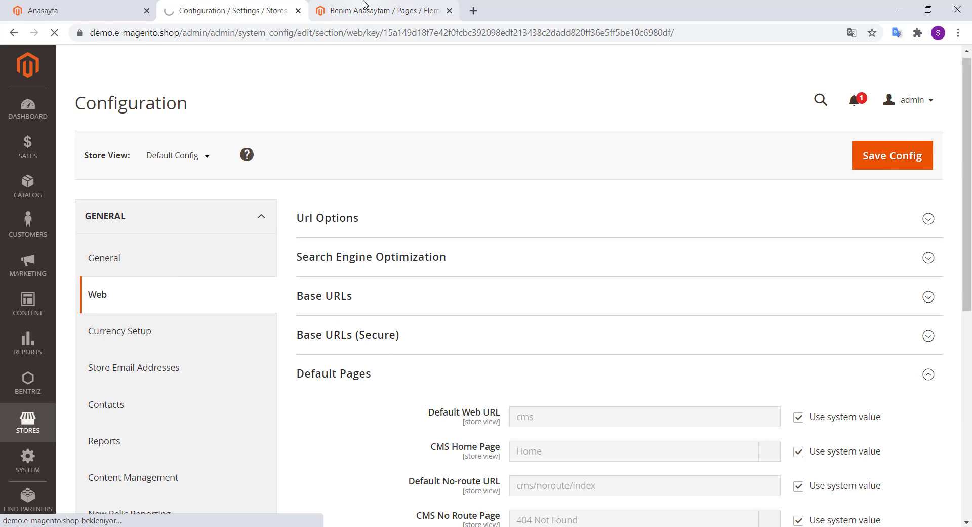
scroll(538, 343, down, 1)
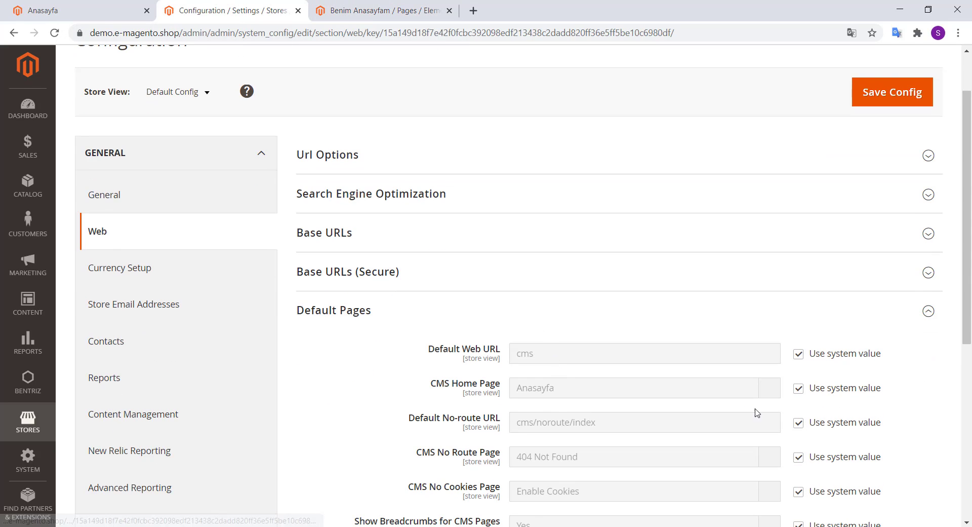
click(799, 388)
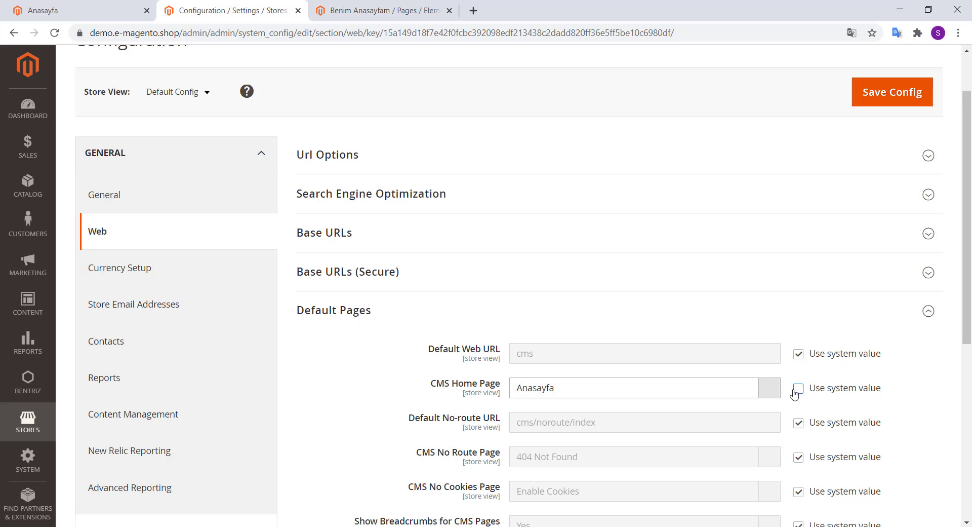
click(766, 393)
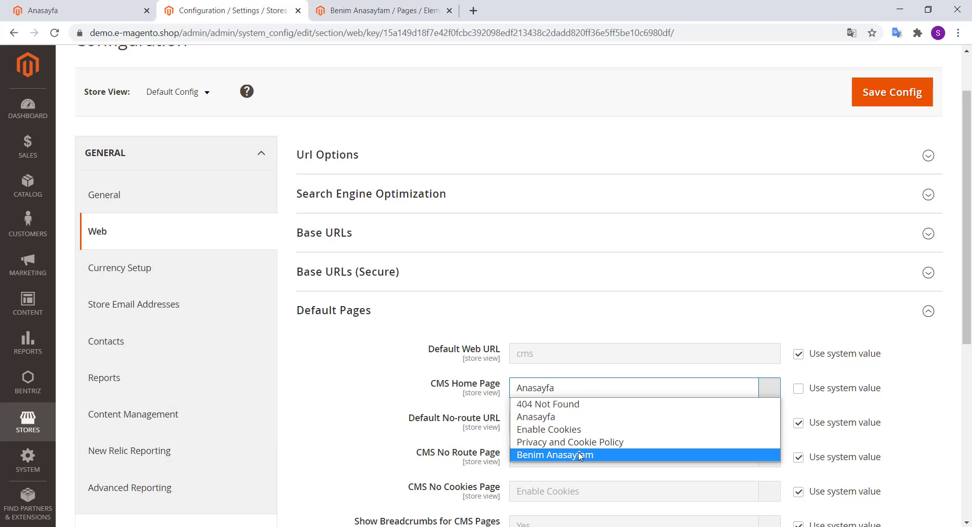
click(579, 455)
click(879, 103)
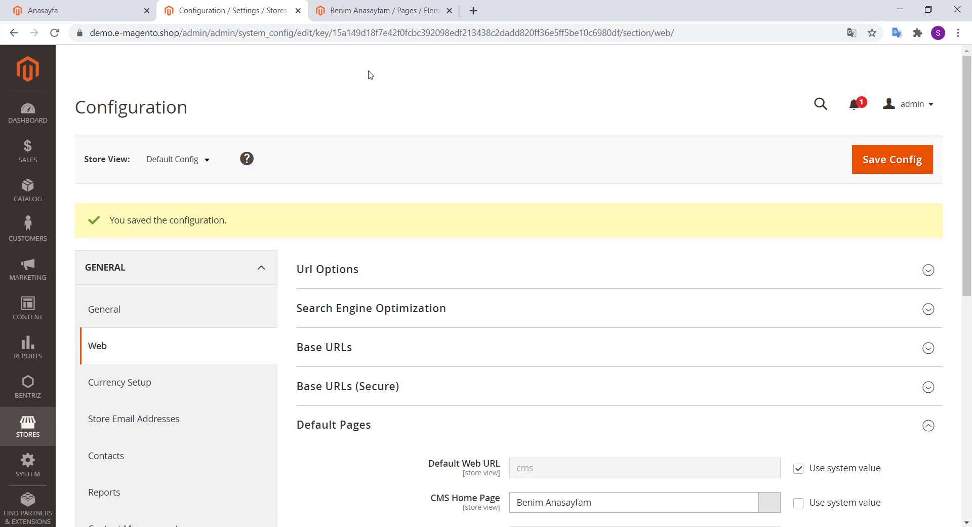
Open Cache Management from the invalidated-cache notice in a separate browser tab and flush the Magento cache.
right_click(487, 65)
key(Escape)
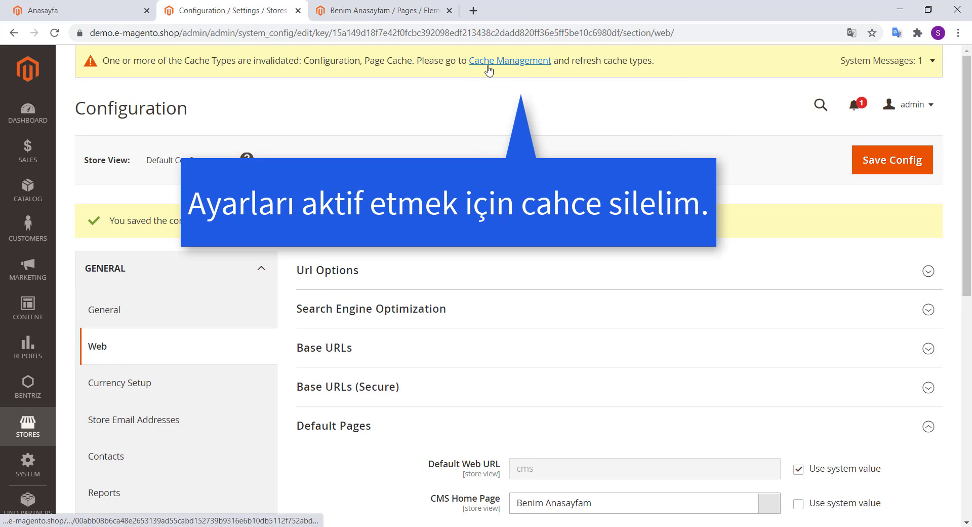
click(363, 12)
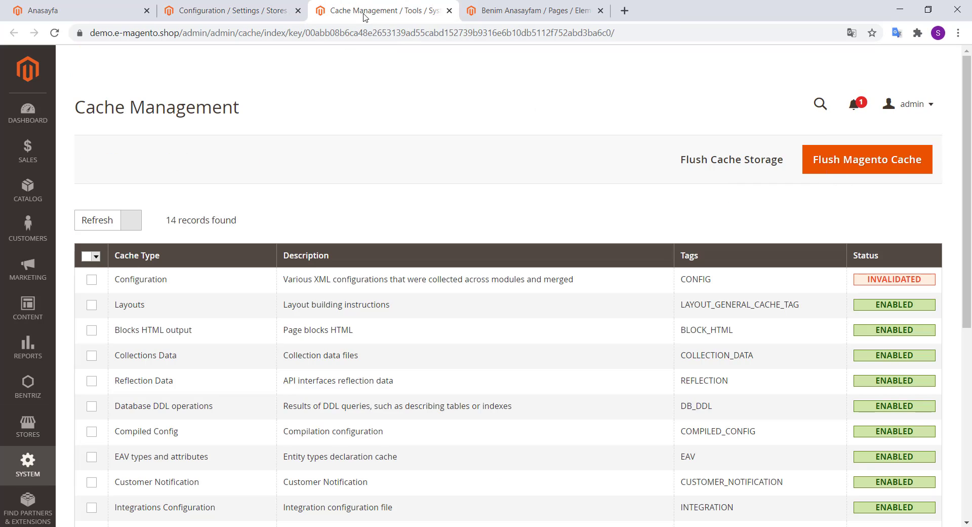
click(861, 163)
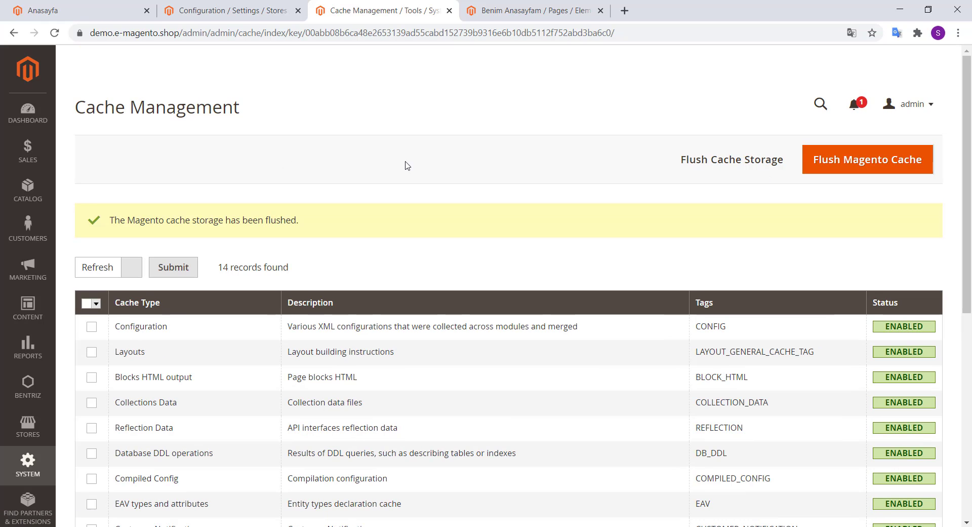
Reload the storefront home page and check that it shows the new page's content.
click(114, 9)
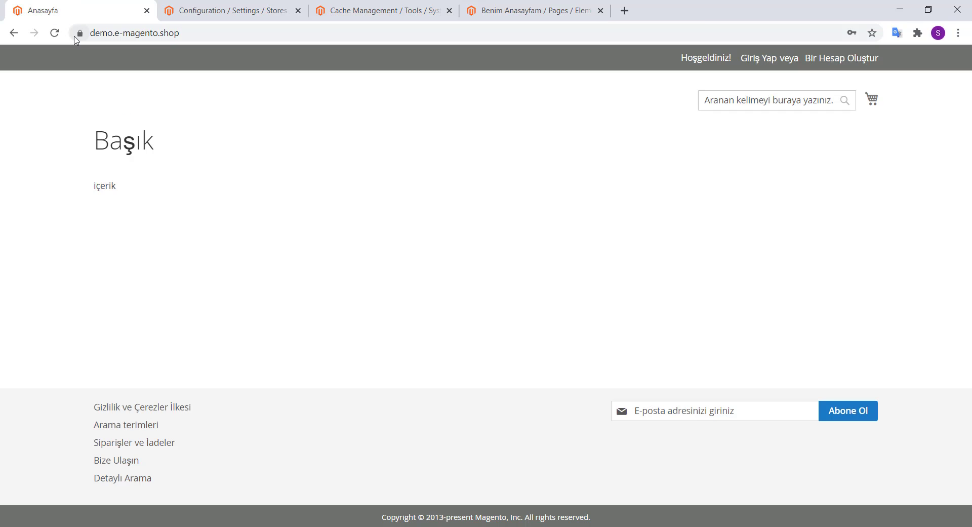
click(55, 33)
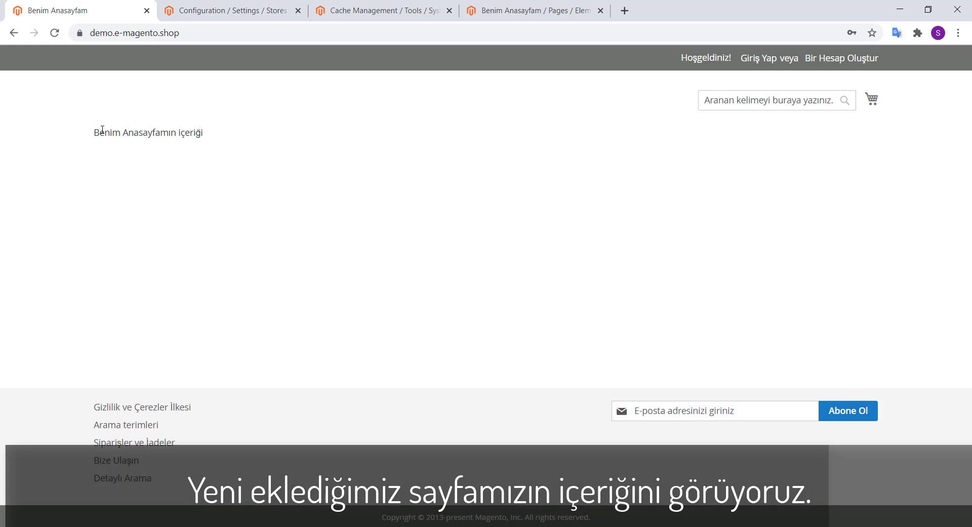
drag(100, 131, 193, 134)
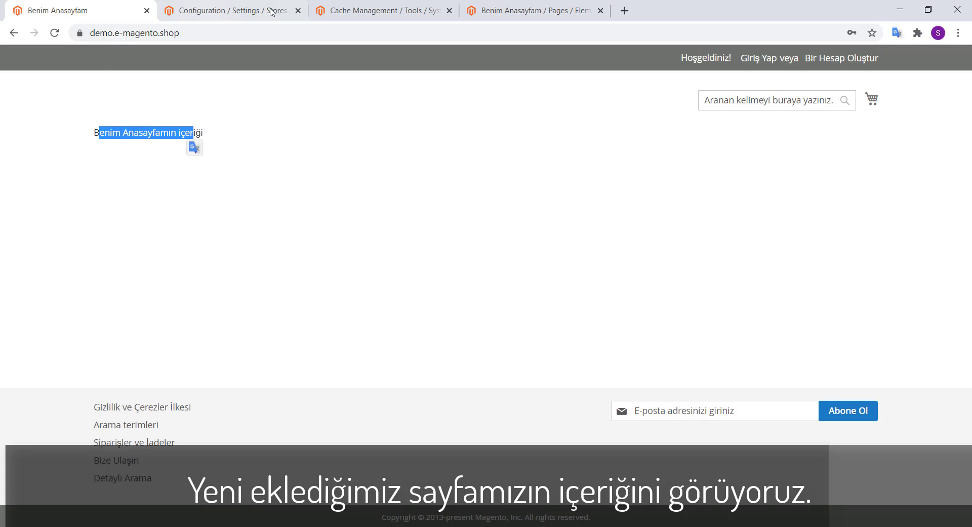
Review the content of the "Benim Anasayfam" page and the Default Pages settings in the Web configuration.
click(366, 9)
click(527, 11)
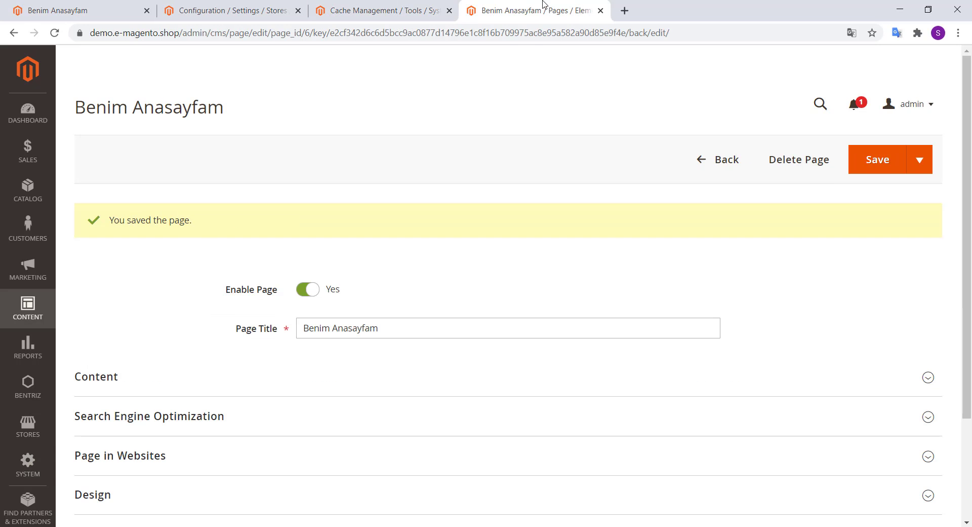
click(116, 377)
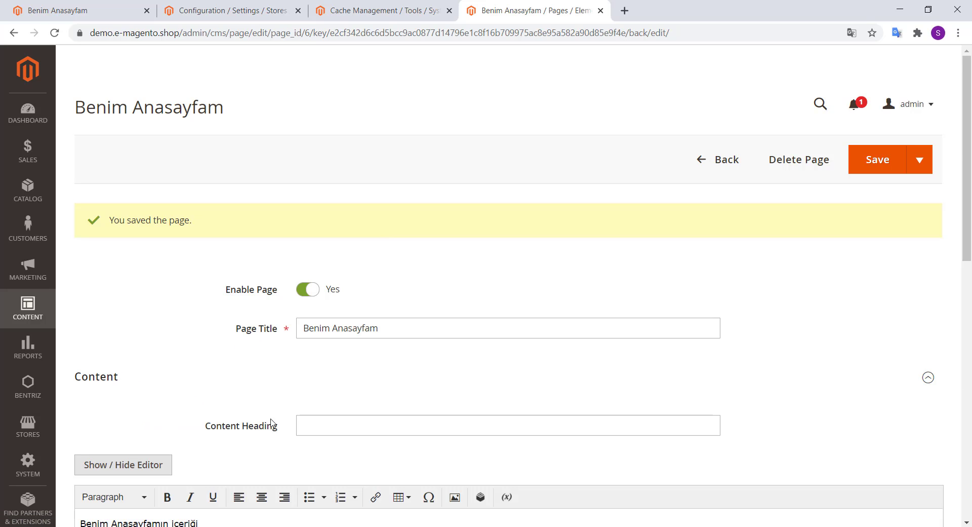
scroll(278, 420, down, 3)
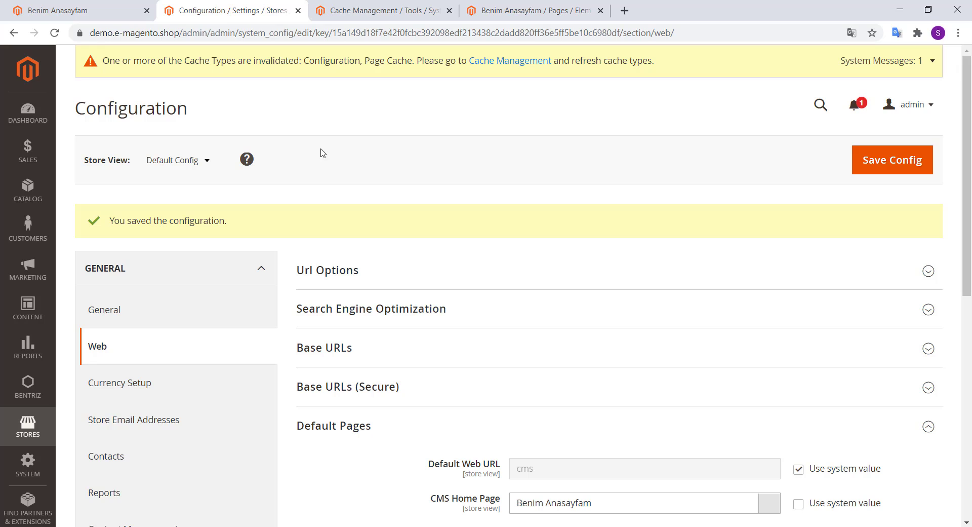
scroll(438, 343, down, 3)
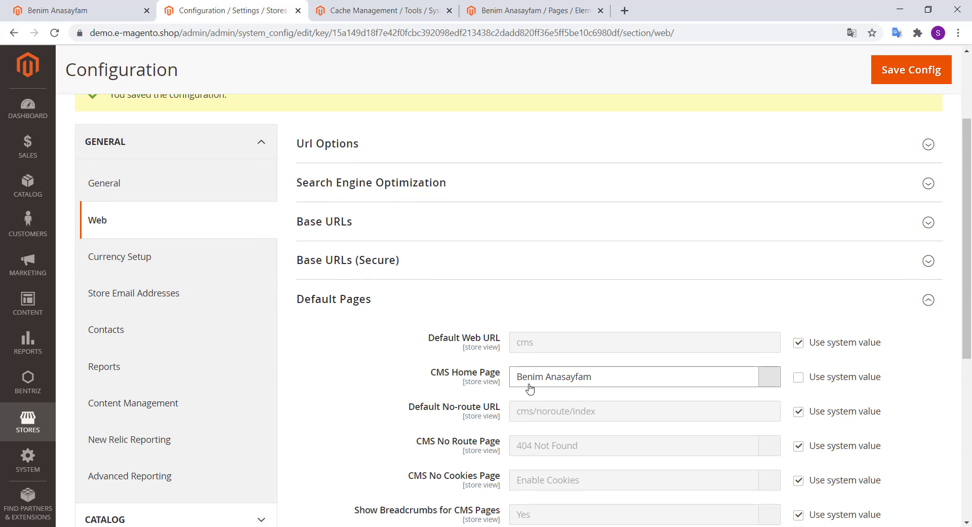
scroll(424, 376, down, 1)
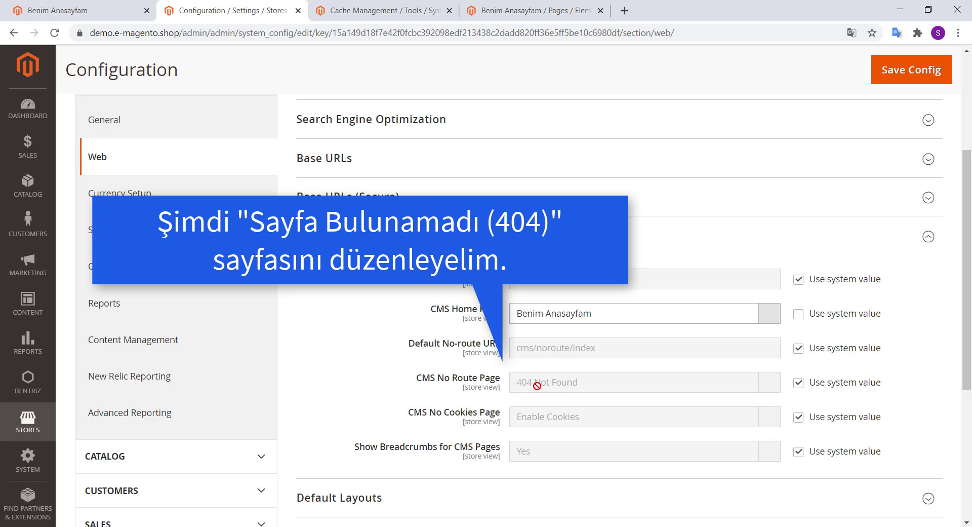
Visit the nonexistent storefront address demo.e-magento.shop/ferwvgger and examine the heading and text of the 404 page.
click(95, 10)
click(213, 32)
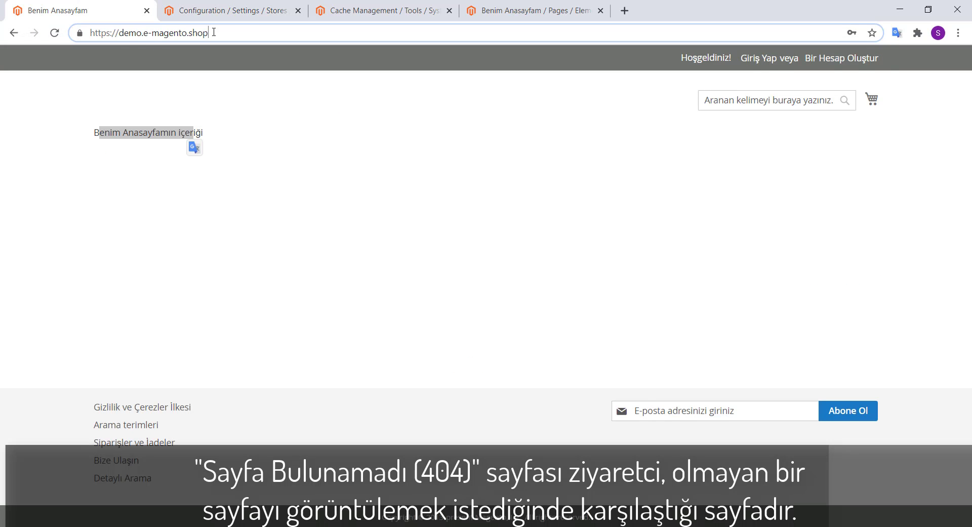
text(/ferwvgger)
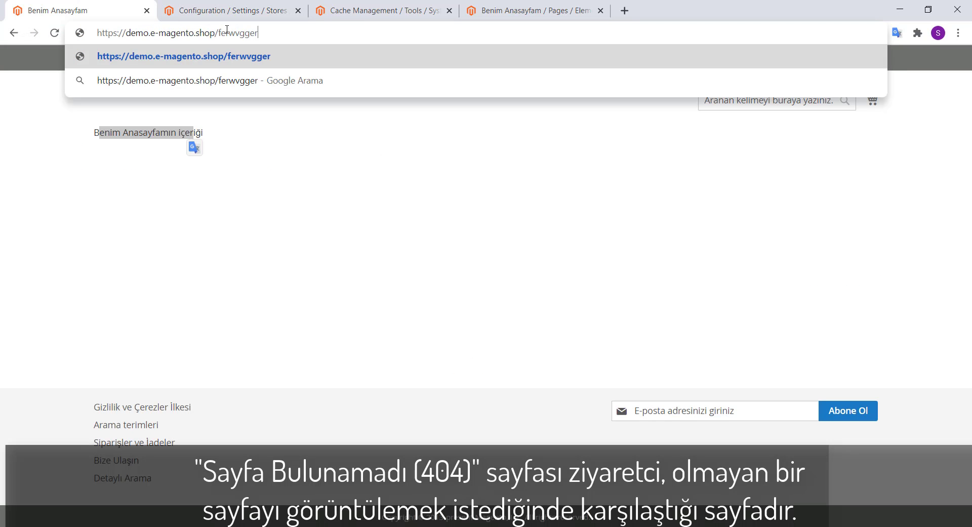
key(Return)
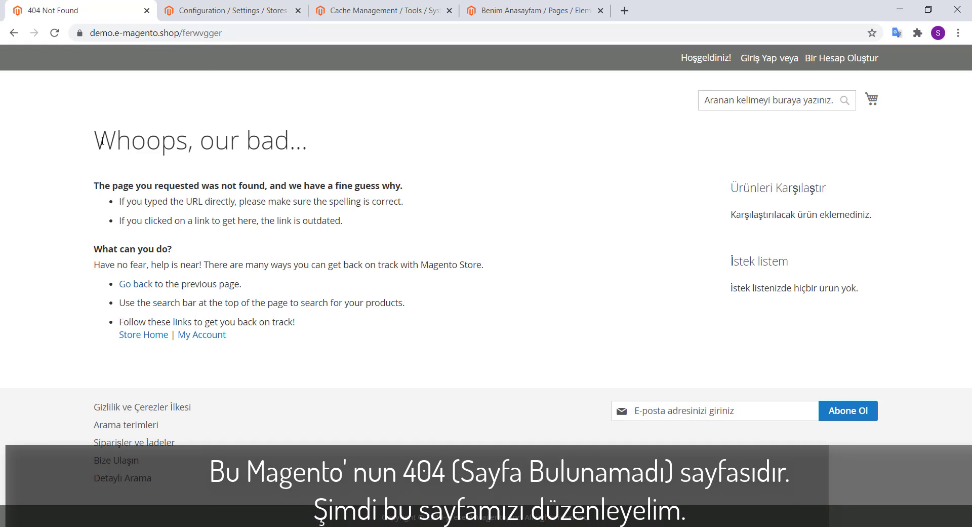
drag(95, 129, 263, 347)
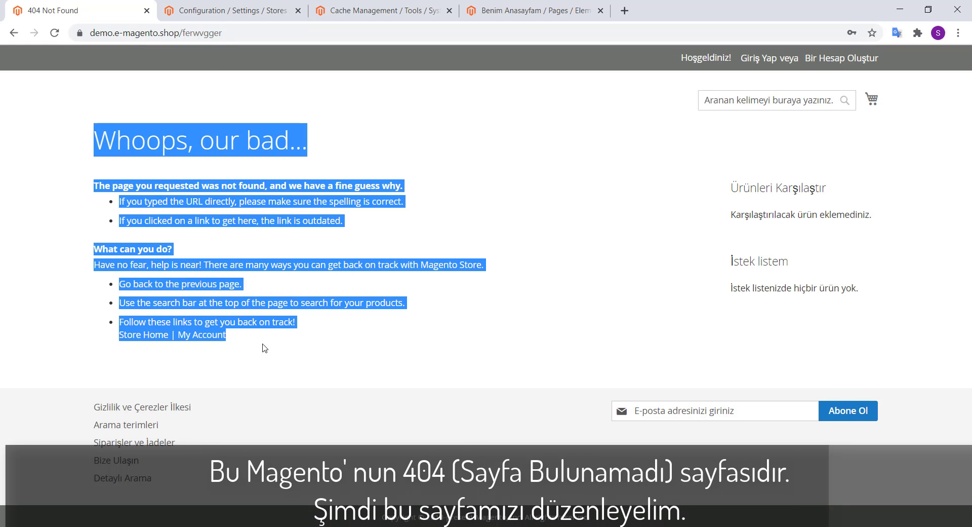
Open the "404 Not Found" page for editing from the CMS Pages list.
click(219, 4)
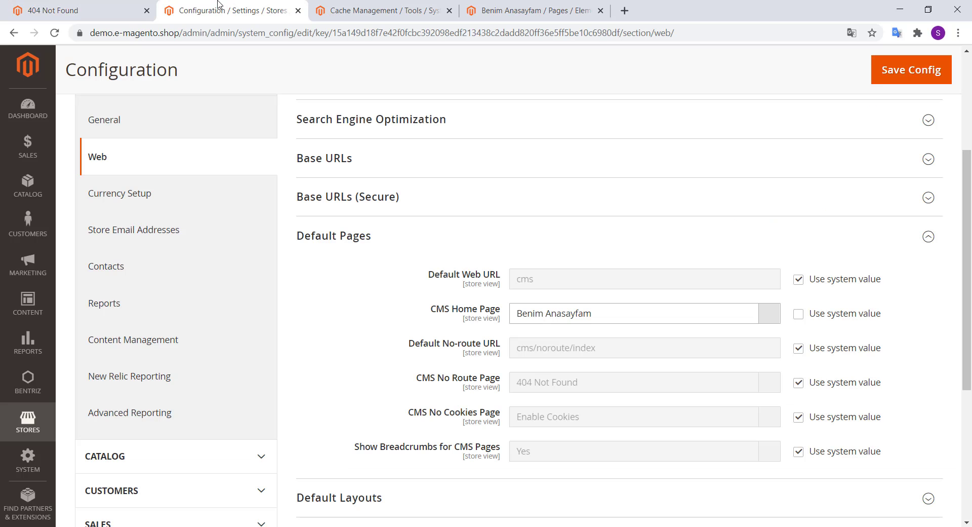
click(510, 8)
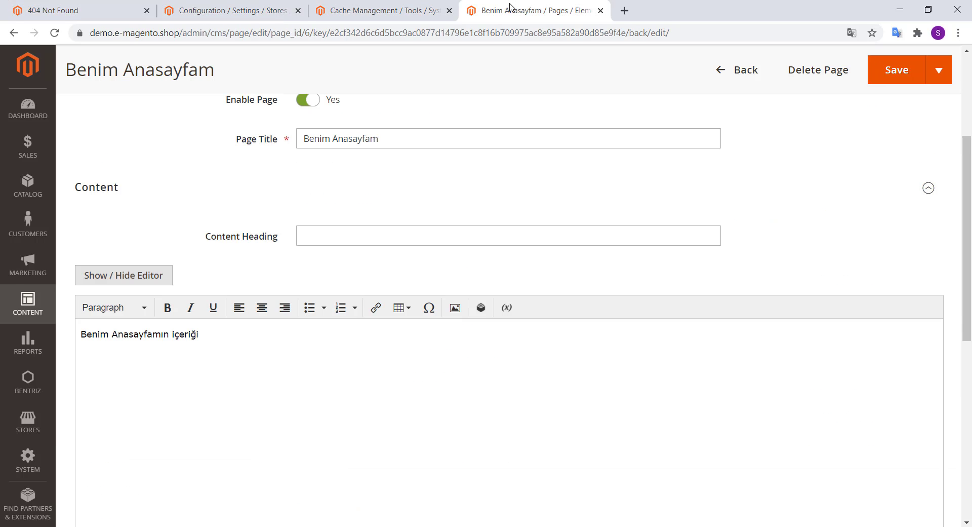
click(28, 301)
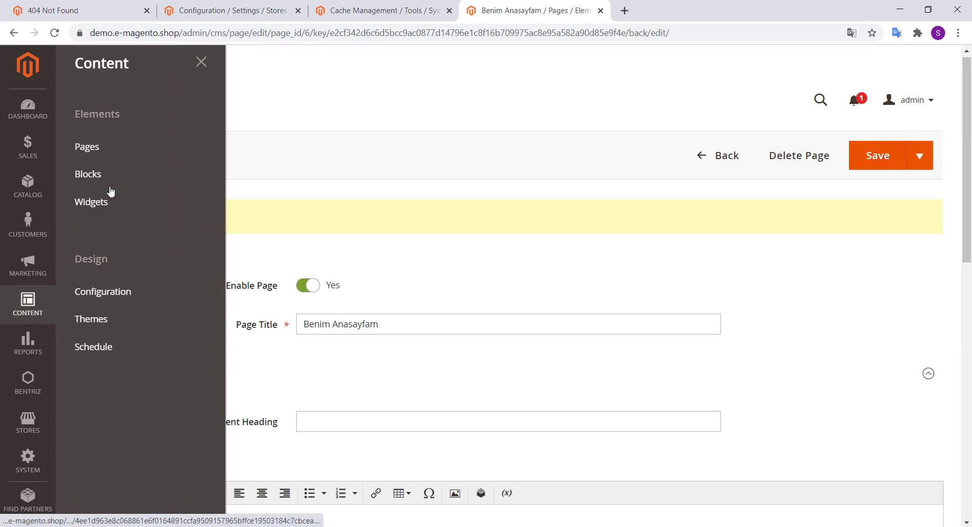
click(94, 153)
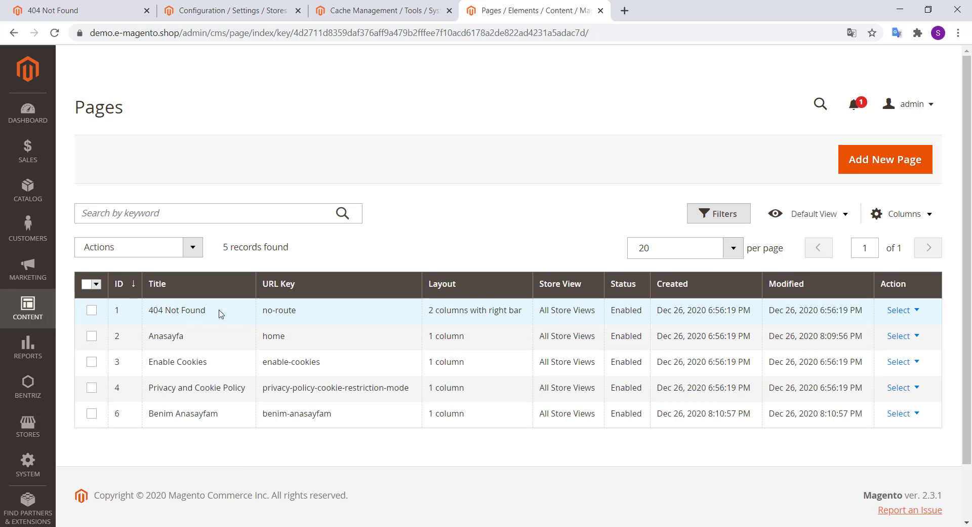
click(899, 310)
click(904, 329)
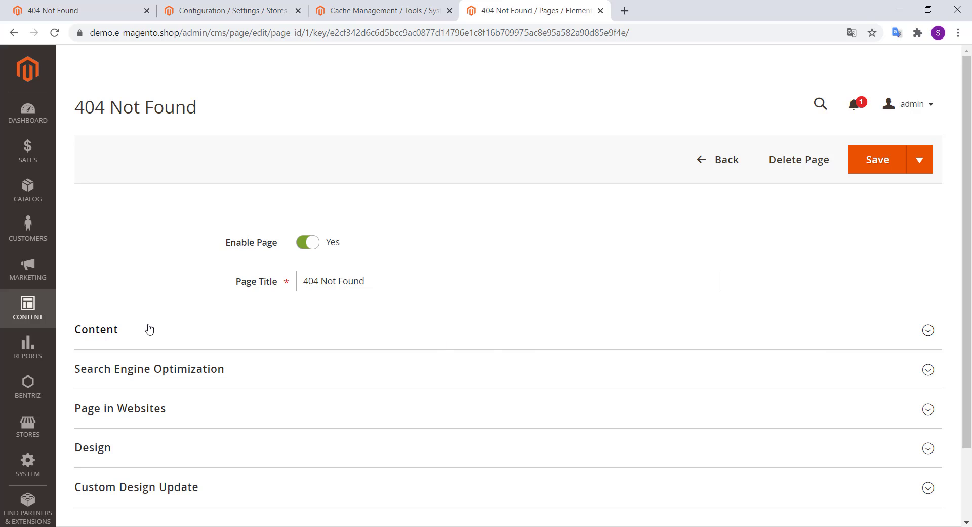
Expand the 404 page's content and compare its heading and text with the storefront's 404 page.
click(100, 337)
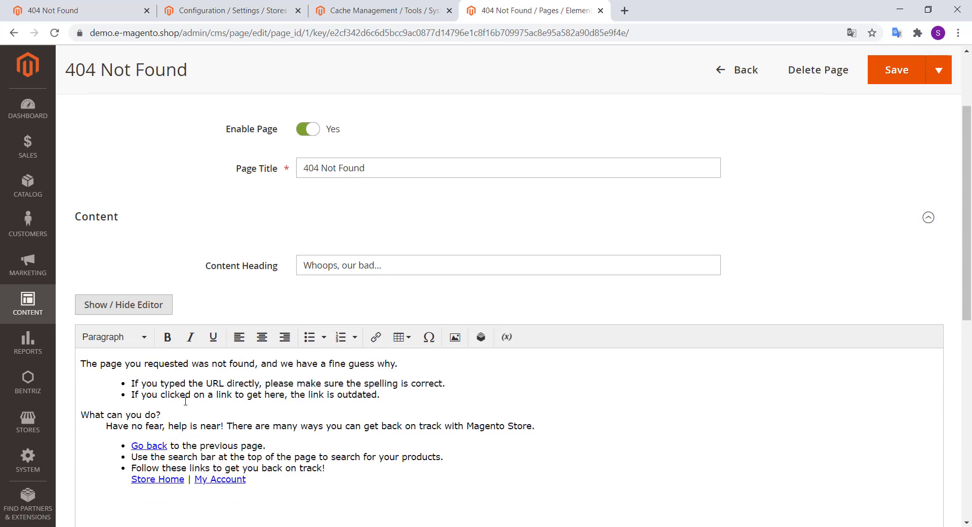
scroll(146, 355, down, 4)
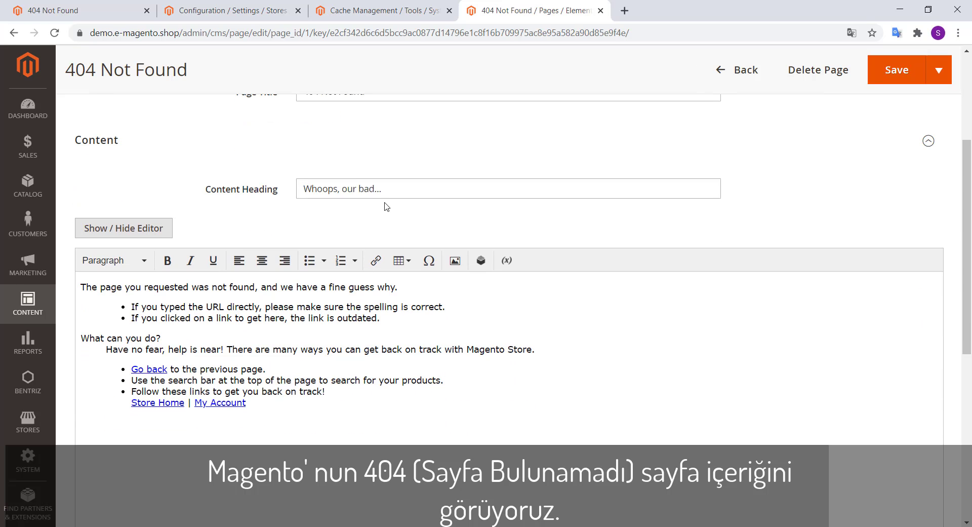
scroll(387, 205, up, 1)
click(98, 5)
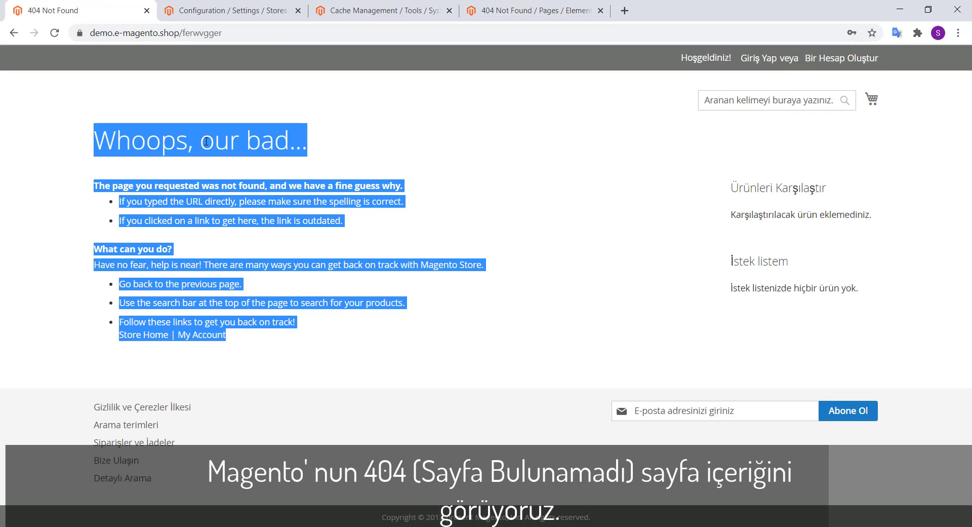
click(516, 10)
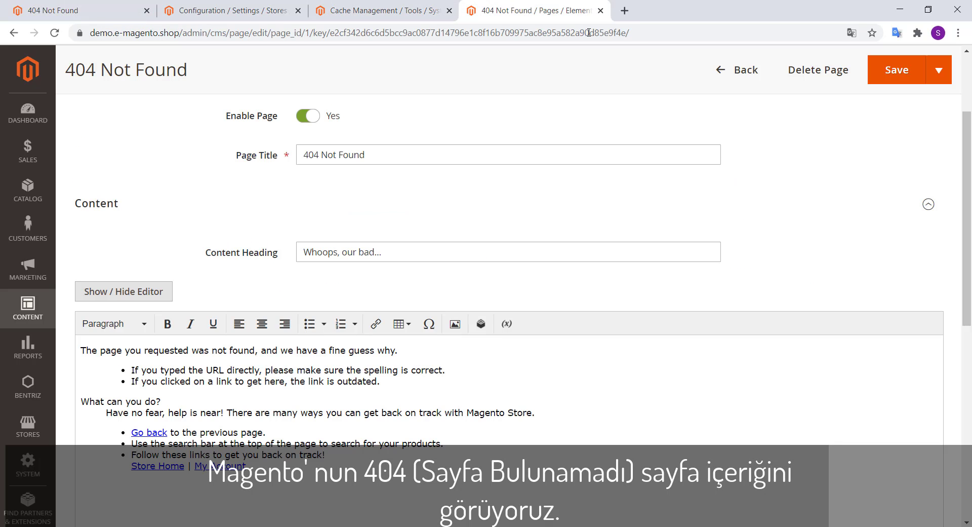
Leave the 404 Not Found page and start a new CMS page titled "Benim 404 sayfam".
click(742, 71)
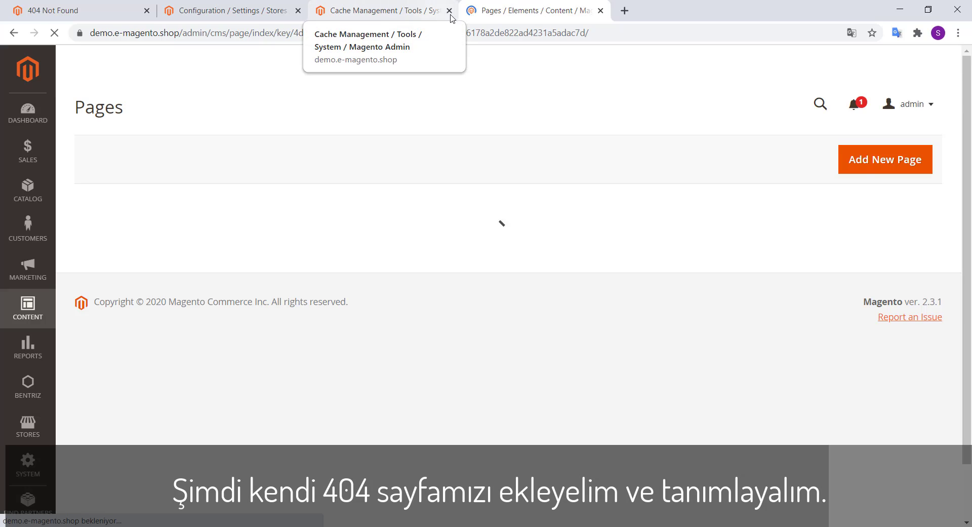
click(449, 11)
click(225, 9)
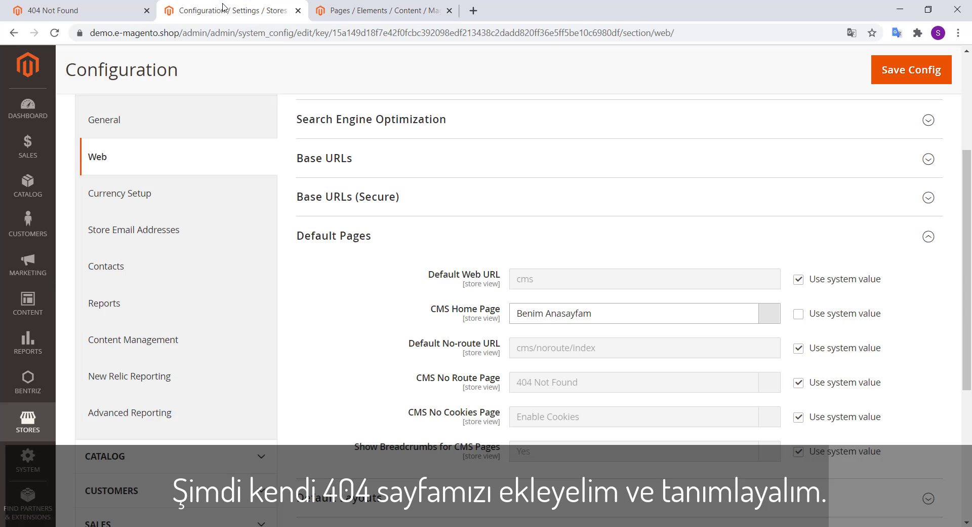
click(365, 10)
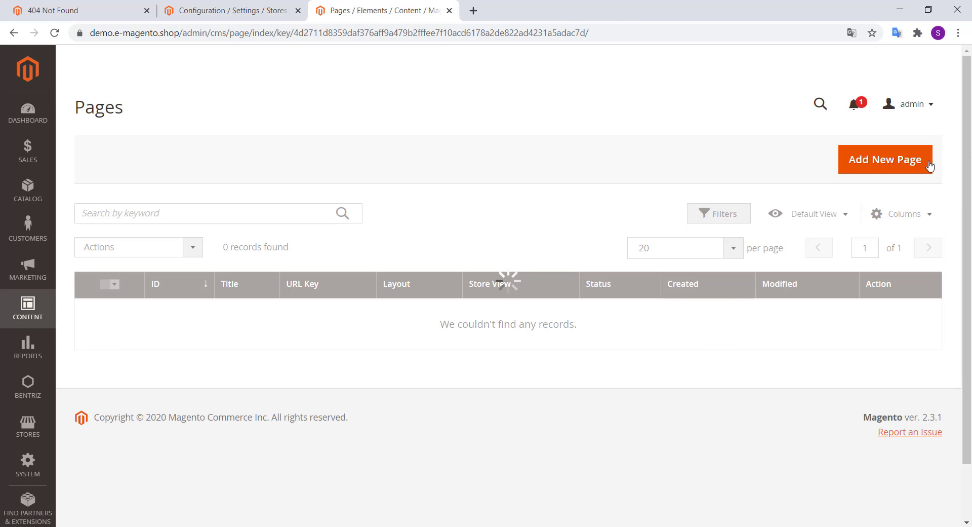
click(906, 161)
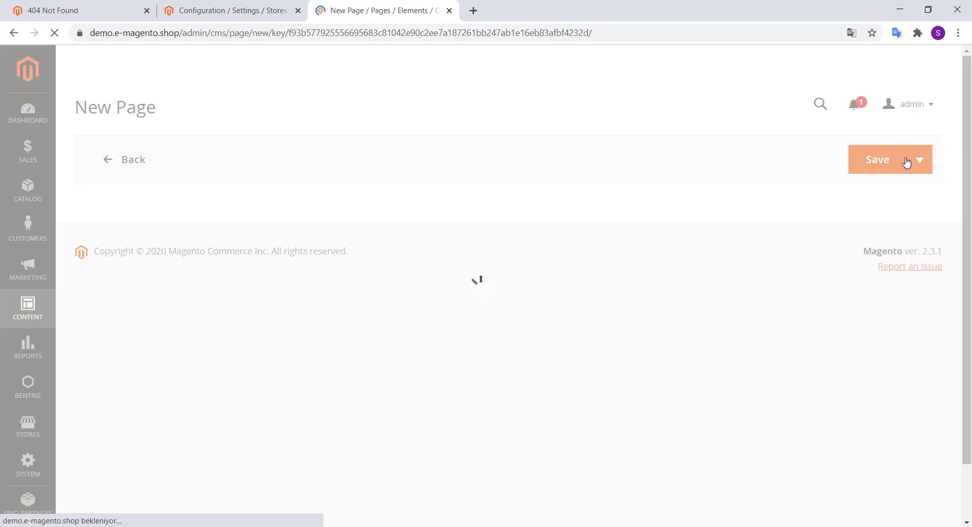
click(319, 280)
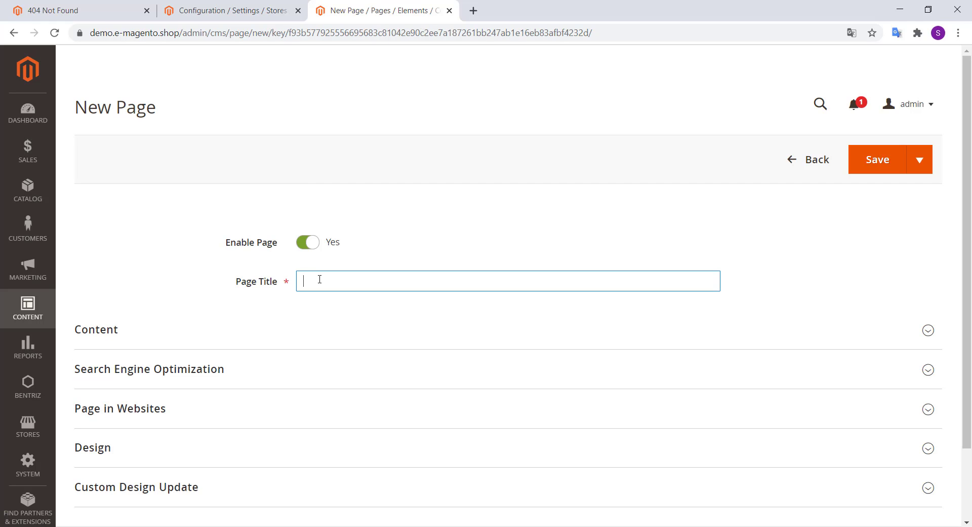
text(Benim 404 sayfam)
Enter the content "Aradığınız sayfa bulunamadı" with the content heading "Üzünüm", and save the page.
click(108, 330)
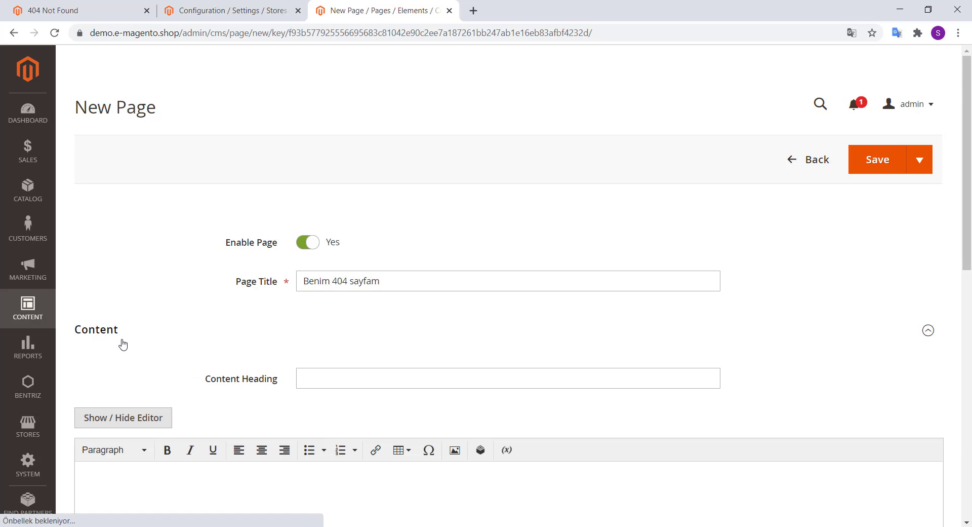
click(147, 473)
text(Aradığınız sayfa bu)
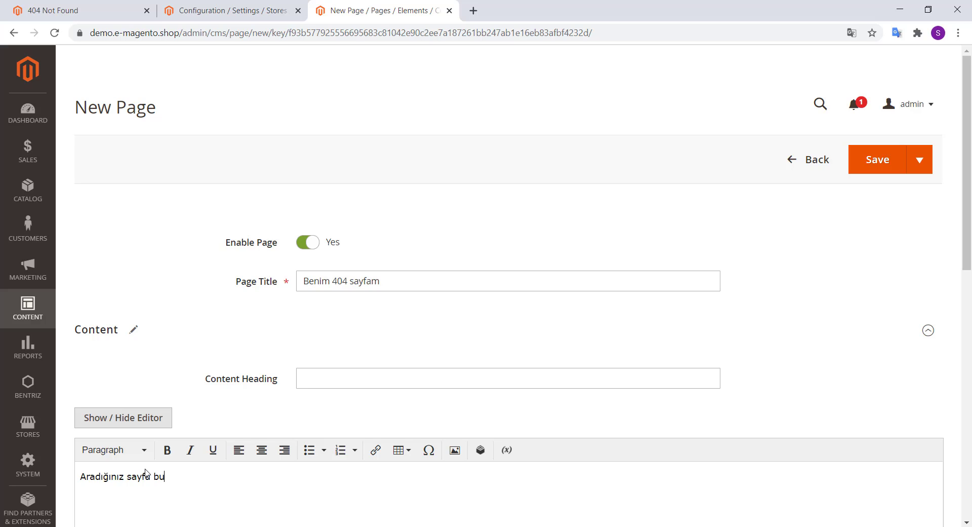
text(namadı)
click(309, 380)
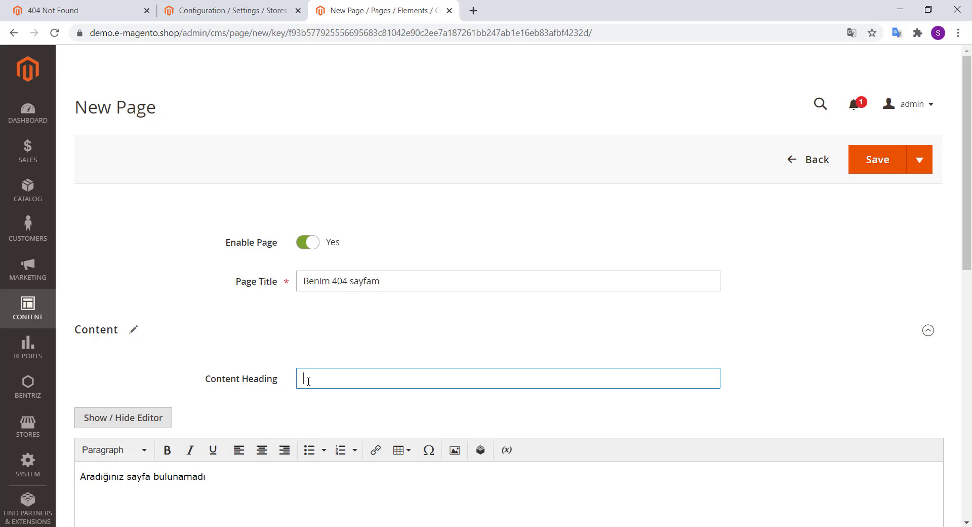
text(Üzünüm)
click(887, 163)
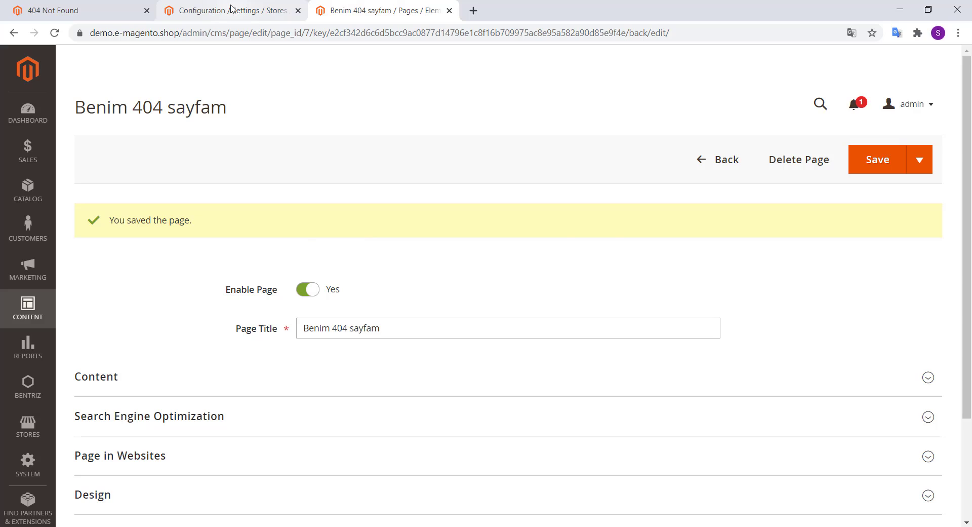
Set CMS No Route Page to "Benim 404 sayfam" in the Web configuration's Default Pages and save the configuration.
click(231, 9)
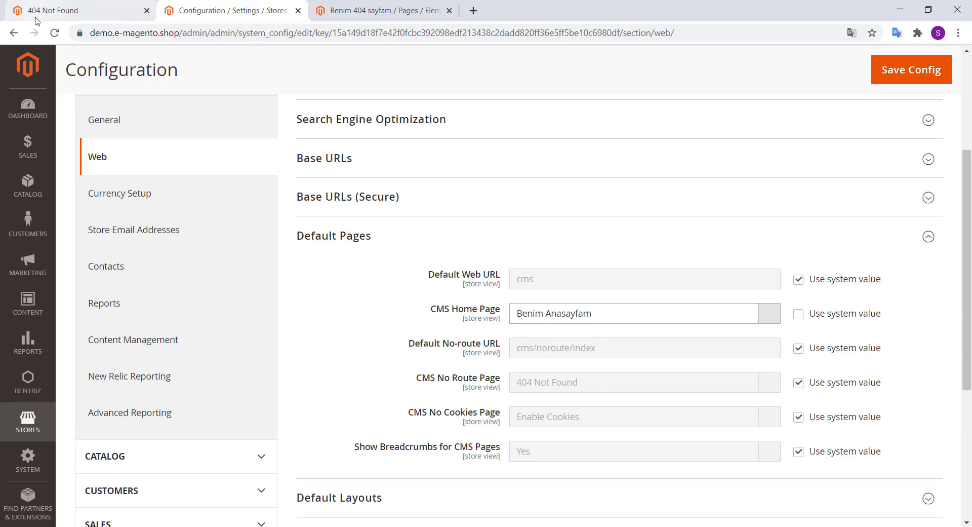
click(53, 33)
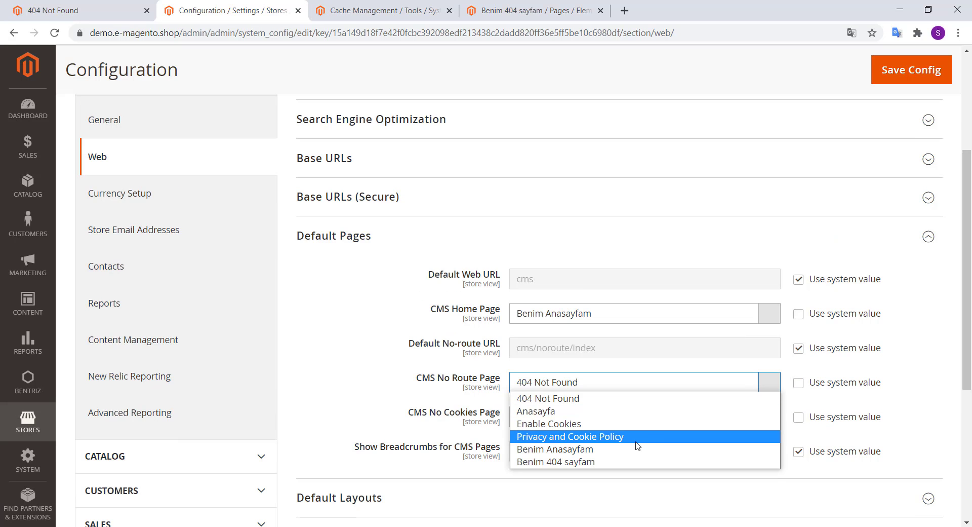
click(628, 462)
click(904, 74)
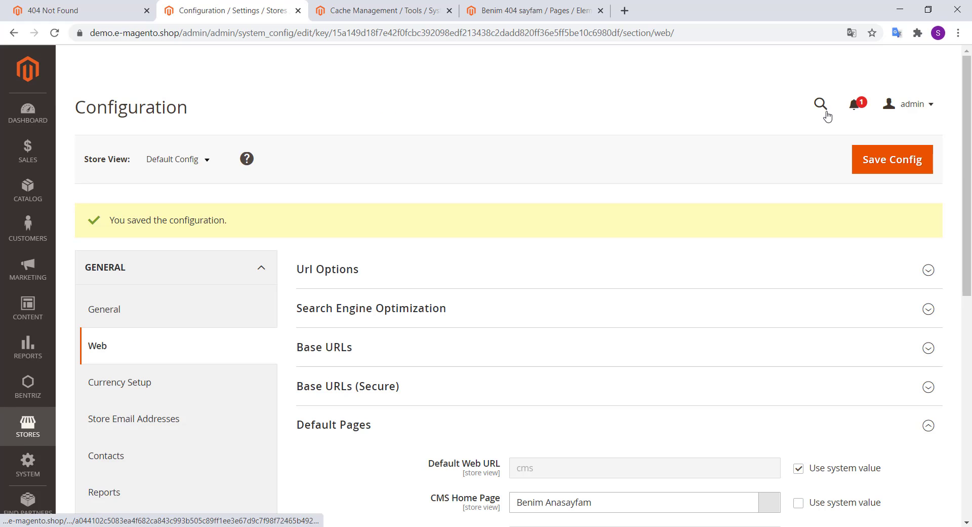
Flush the Magento cache in Cache Management.
click(385, 10)
click(910, 153)
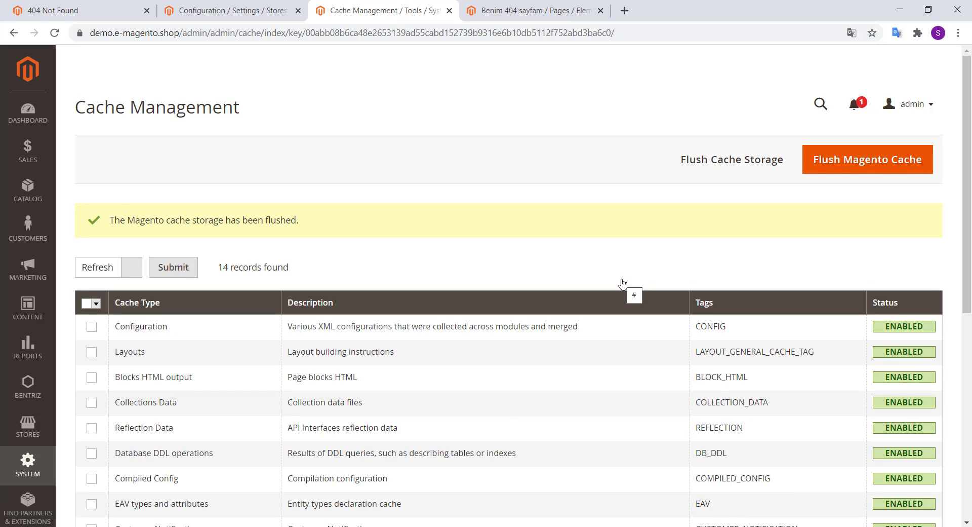
scroll(623, 282, down, 3)
scroll(469, 197, up, 2)
Reload the nonexistent storefront address and examine the heading and text of its 404 page.
click(56, 10)
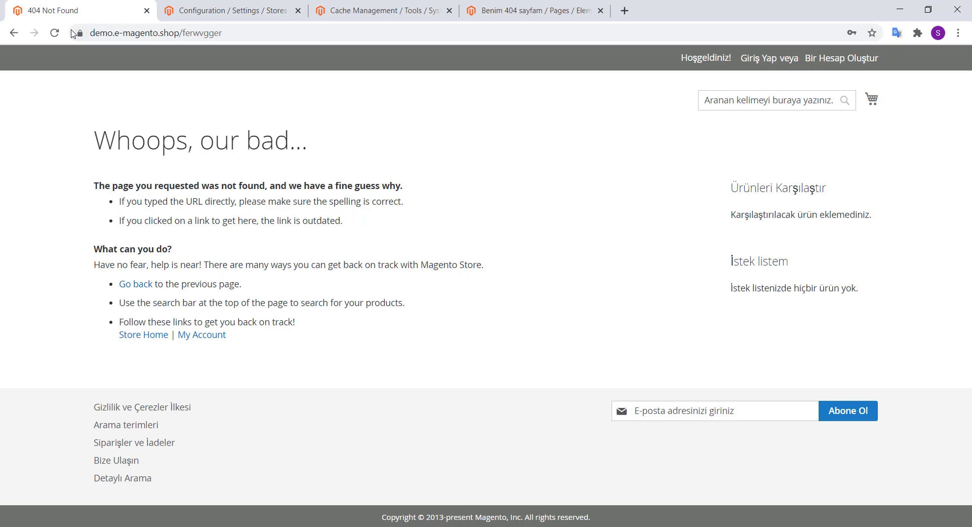
click(54, 33)
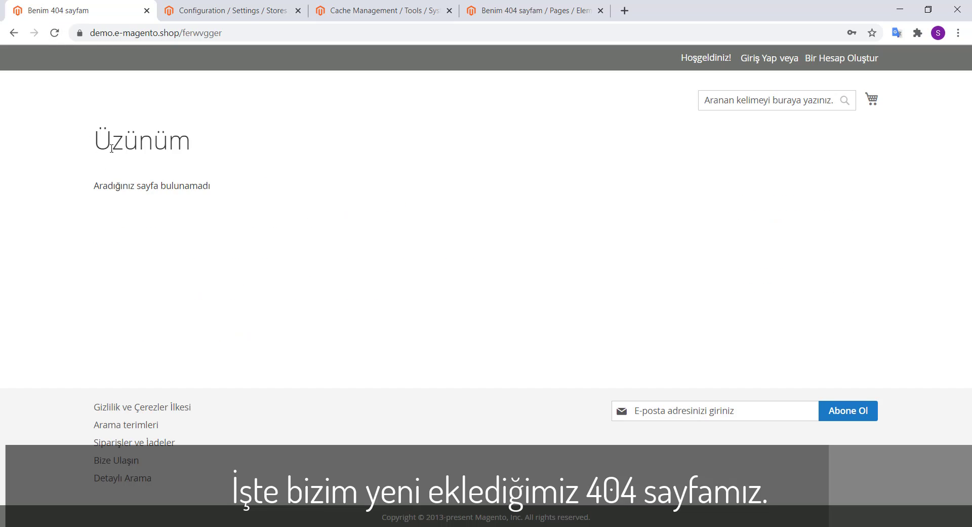
drag(112, 148, 205, 187)
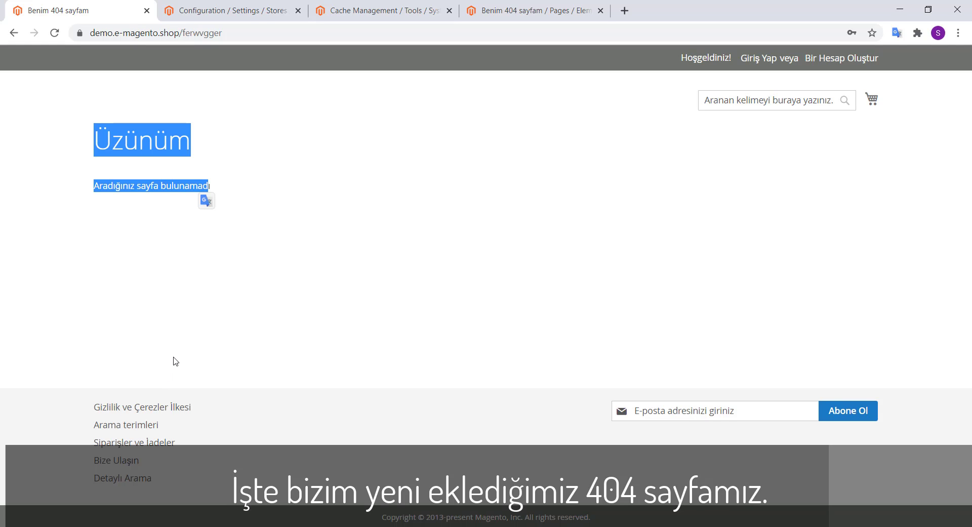
Review the Default Pages settings, and visit demo.e-magento.shop/home to examine the breadcrumbs above its heading.
click(249, 13)
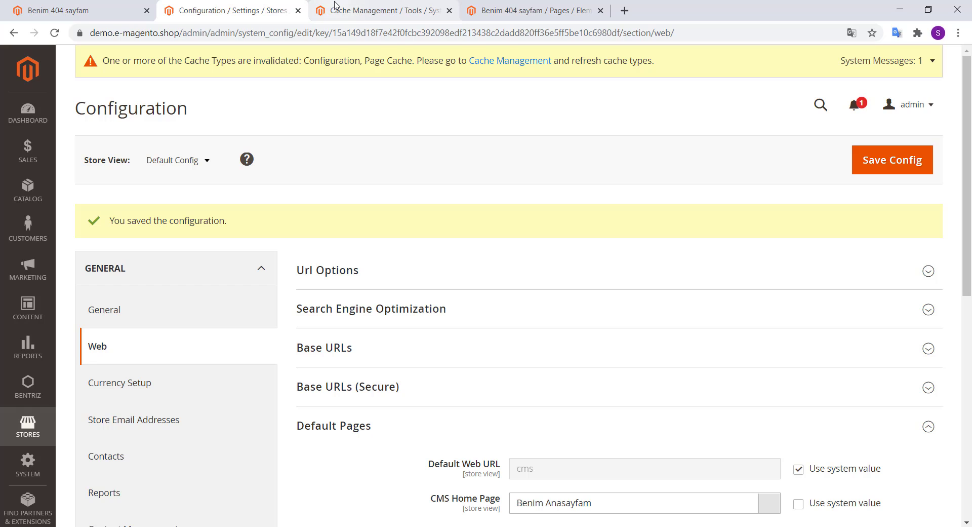
scroll(456, 213, down, 4)
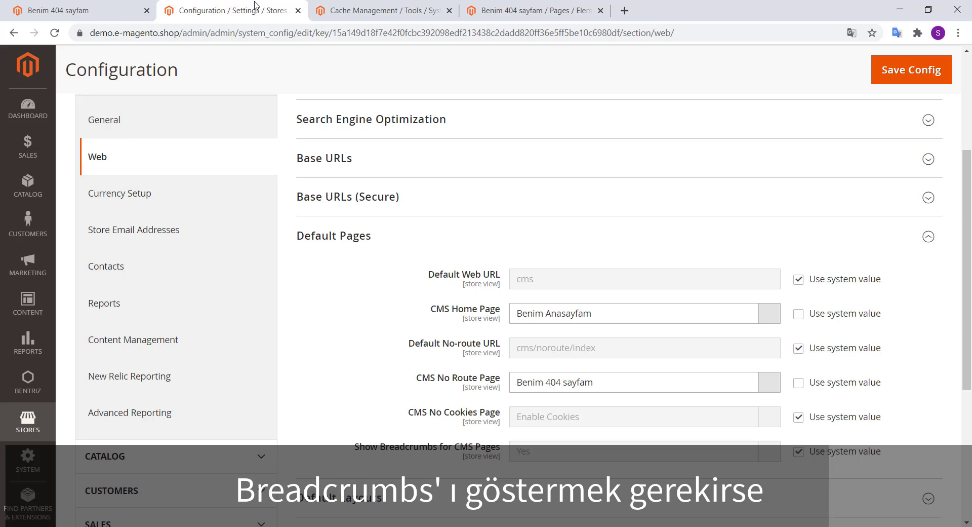
click(109, 9)
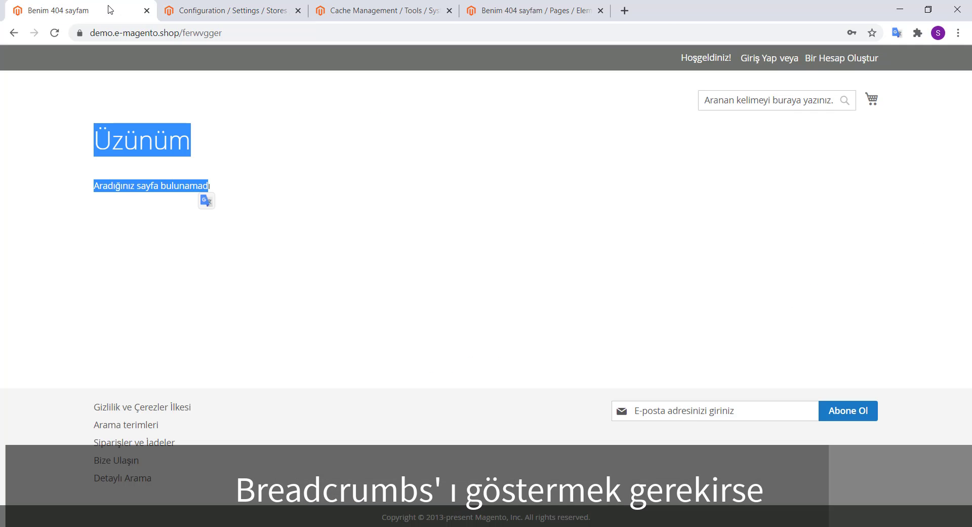
drag(220, 38, 203, 35)
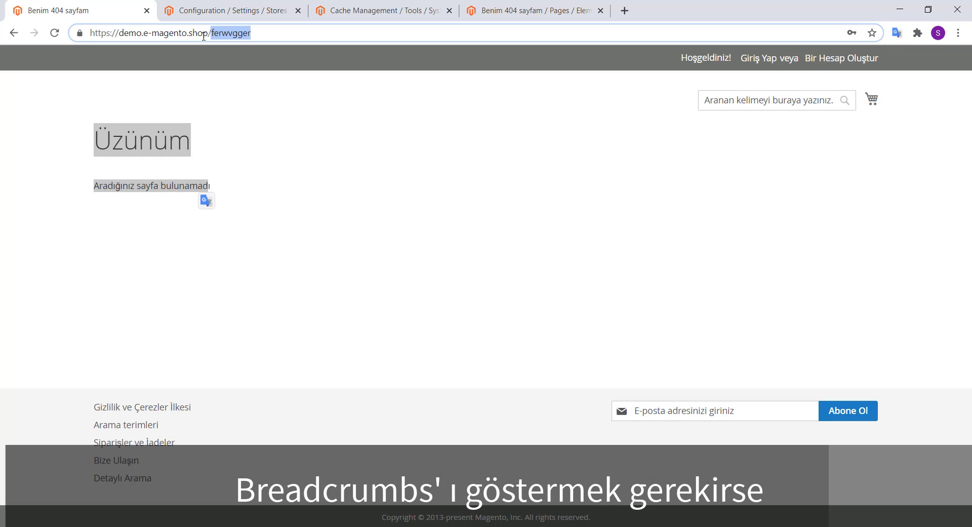
text(home)
key(Return)
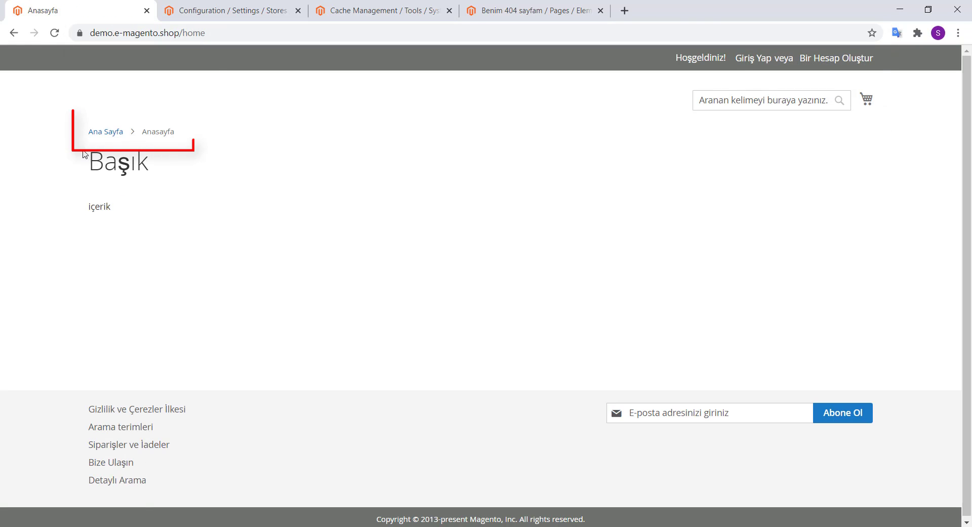
drag(80, 134, 202, 135)
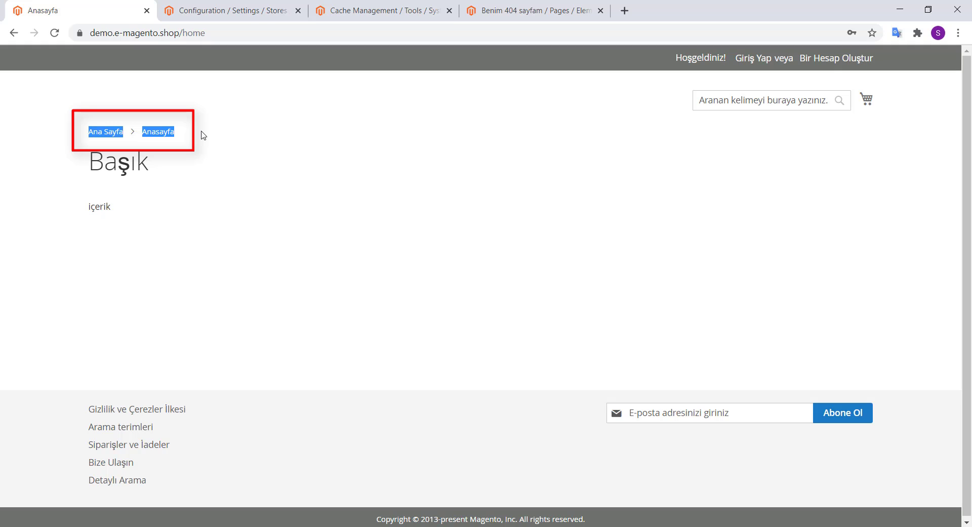
click(202, 134)
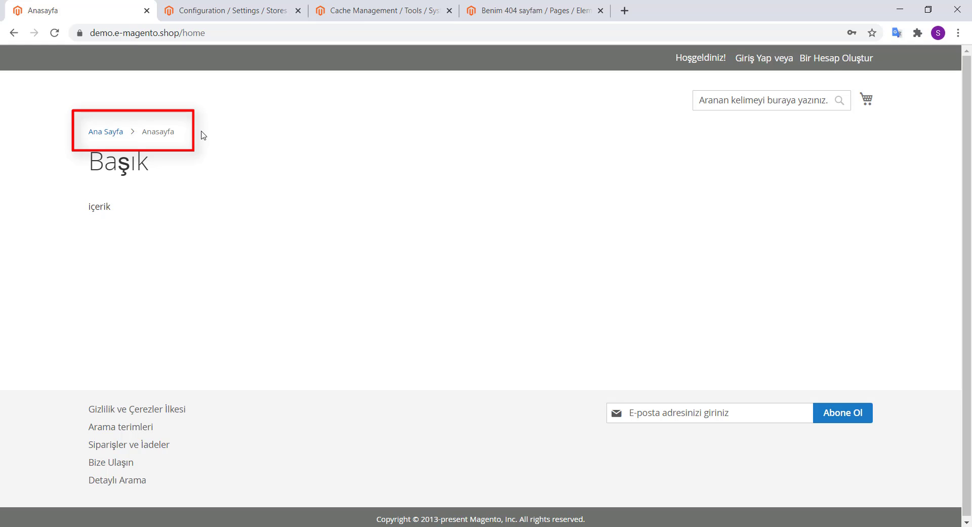
Set Show Breadcrumbs for CMS Pages to No instead of the system value and save the configuration.
click(232, 14)
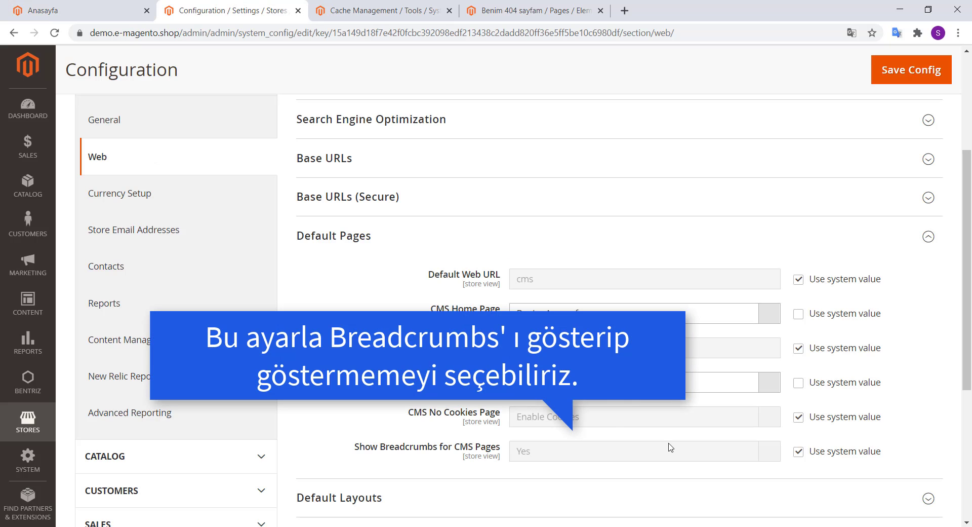
click(799, 451)
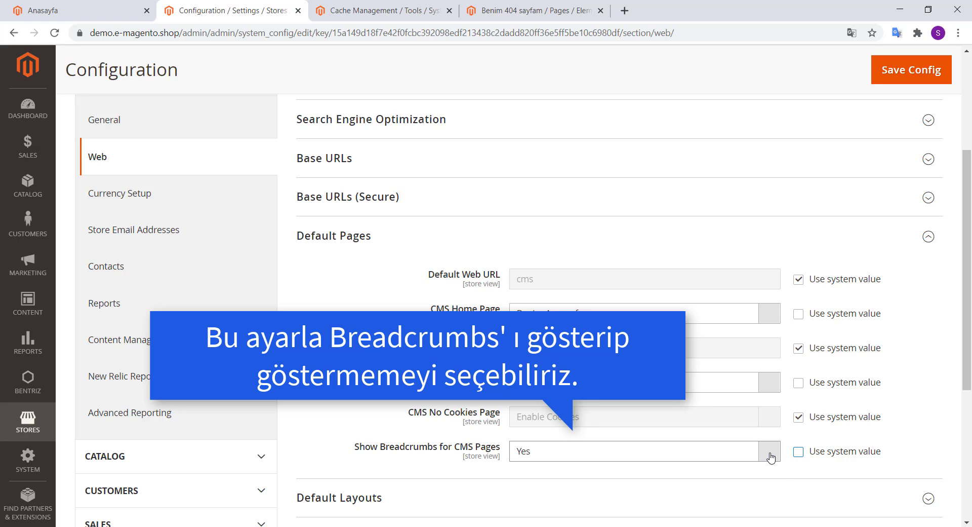
click(770, 457)
click(682, 479)
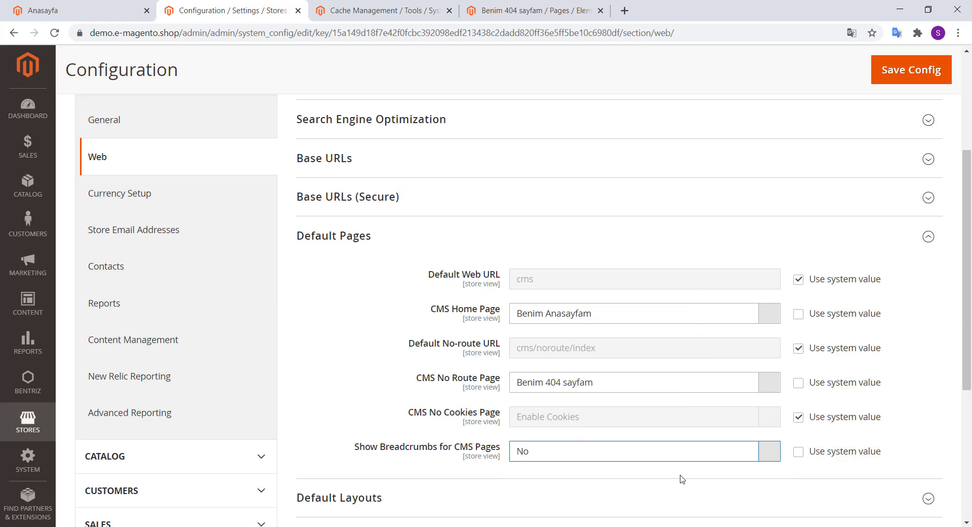
click(904, 81)
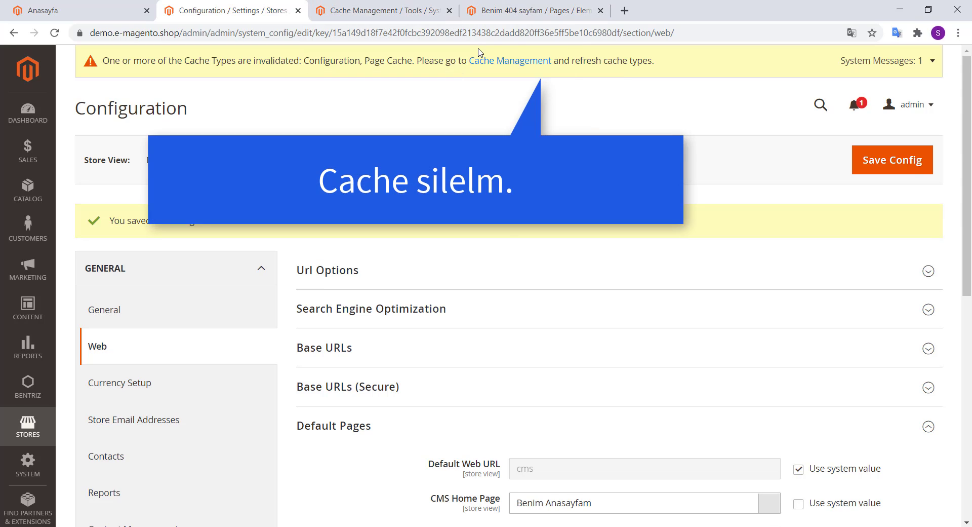
Flush the Magento cache and reload the storefront's /home page.
click(383, 6)
click(861, 107)
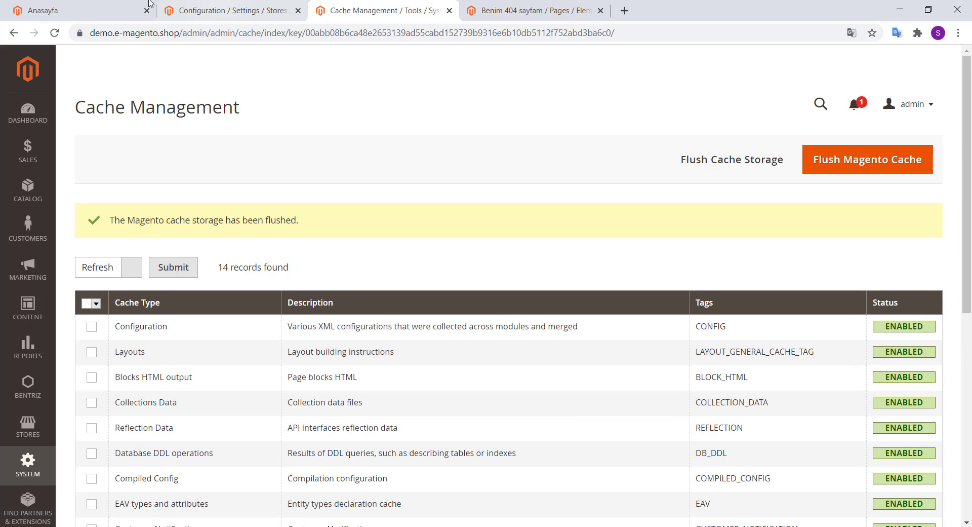
click(98, 6)
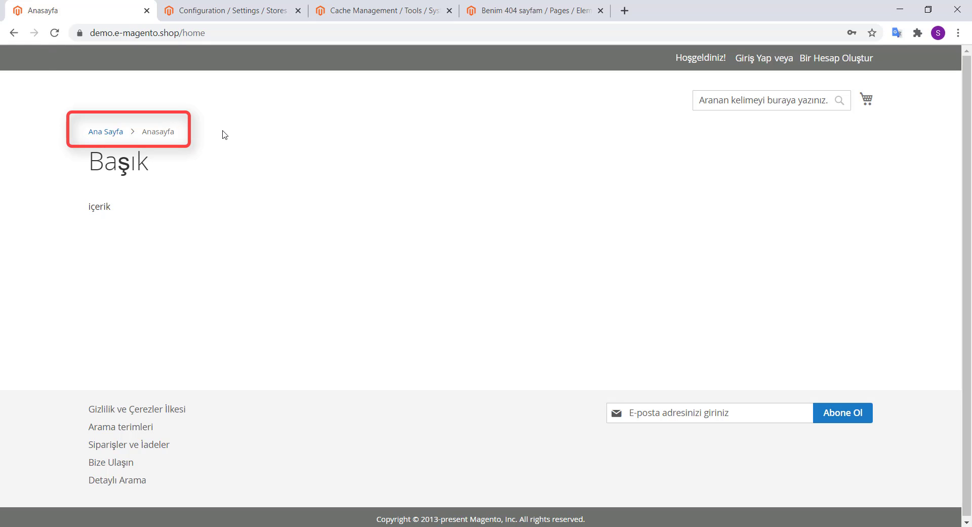
click(54, 33)
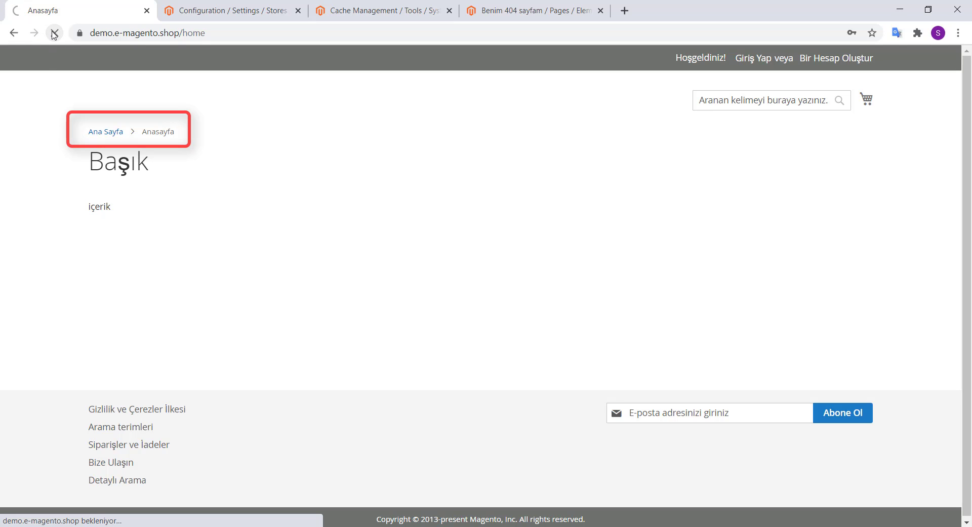
Check the area around the storefront page's heading for breadcrumbs.
drag(172, 121, 83, 132)
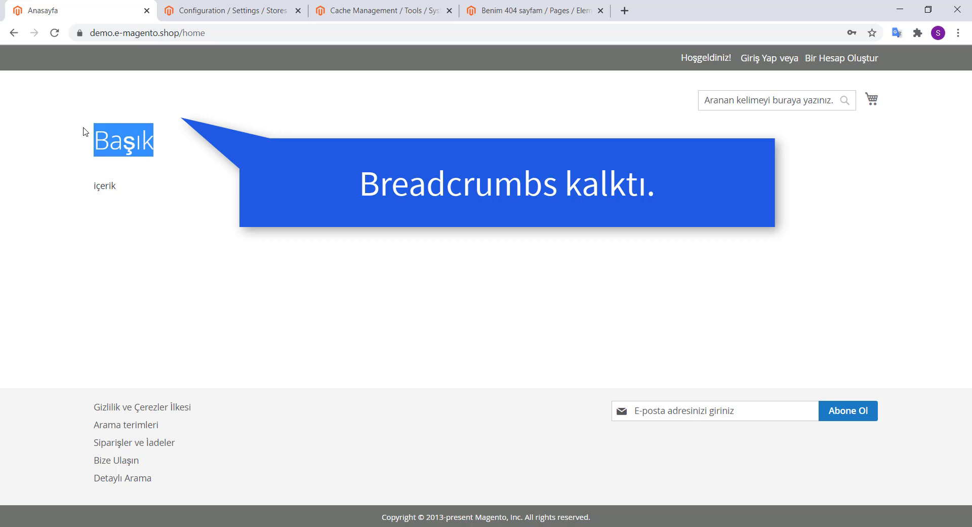
click(84, 131)
drag(172, 123, 90, 131)
click(194, 125)
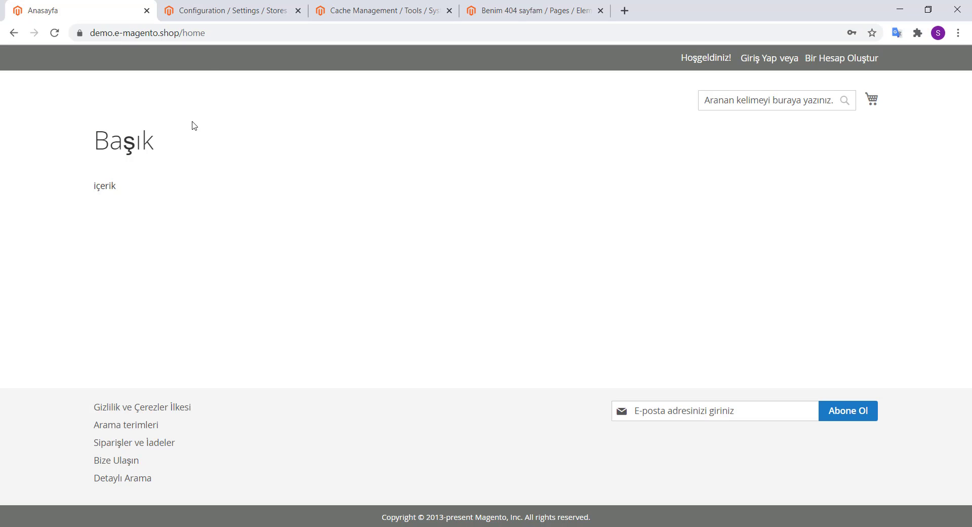
Reload the Web configuration and review its Default Pages settings.
click(242, 14)
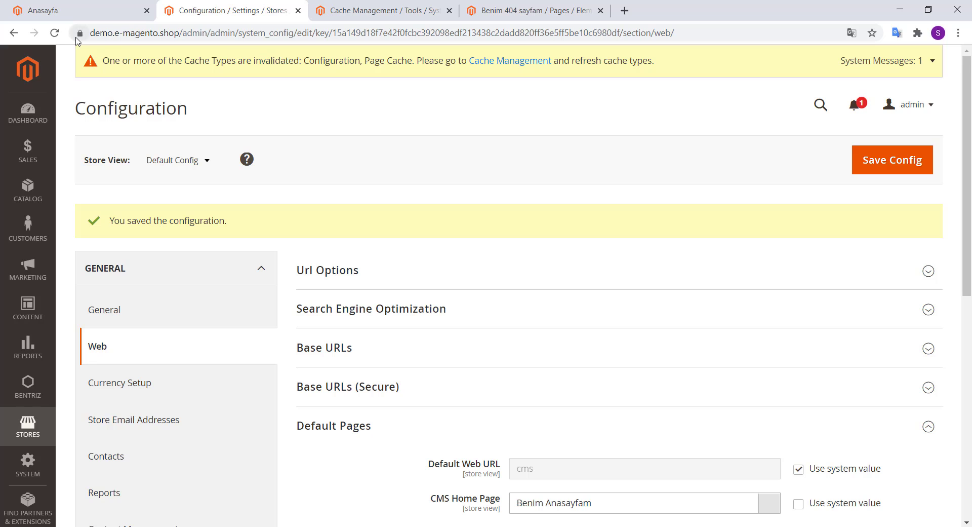
click(59, 42)
scroll(514, 342, down, 3)
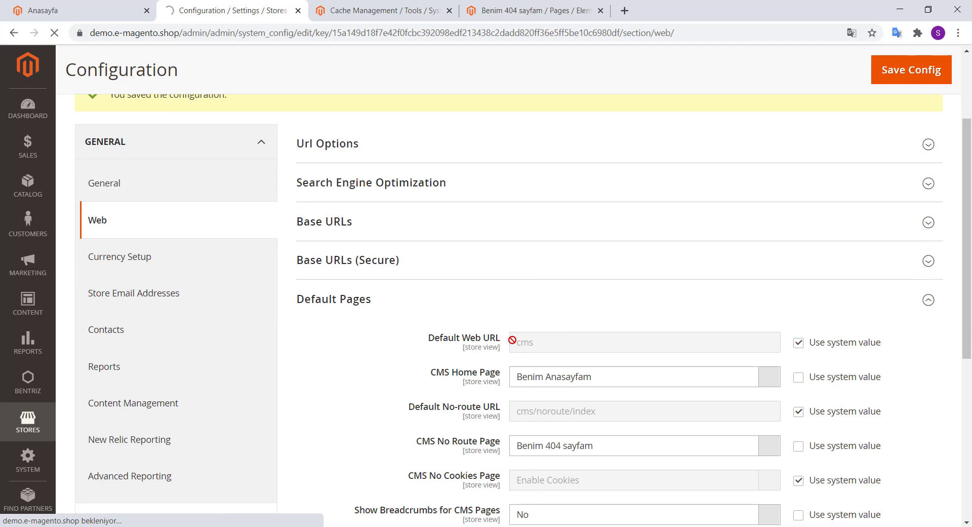
scroll(513, 339, down, 2)
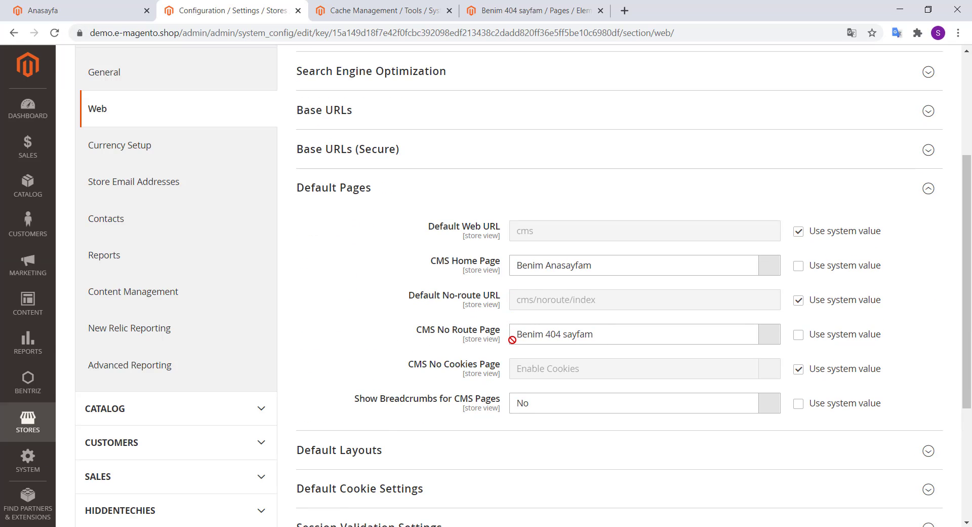